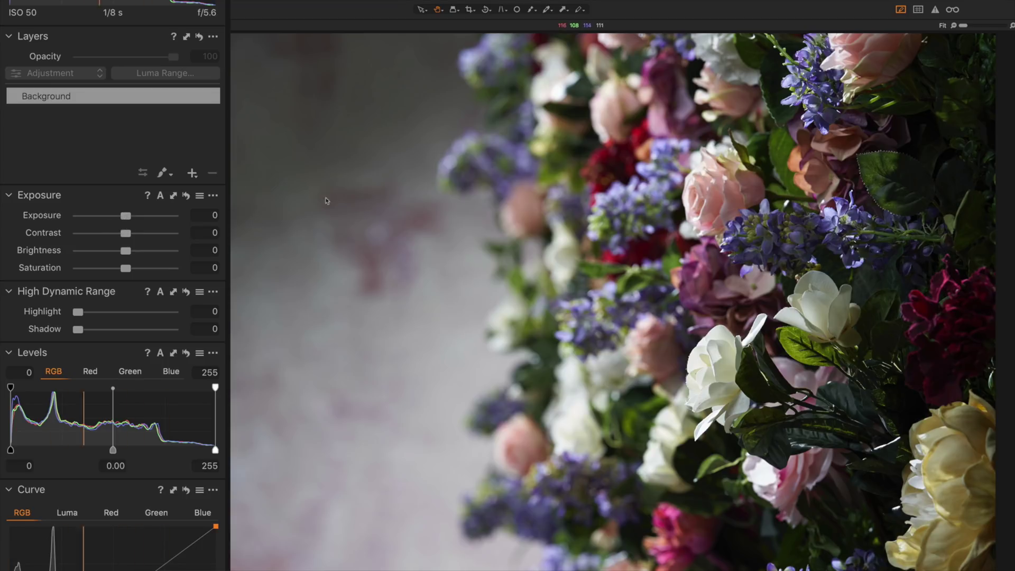
Try Exposure at 0.24 and Brightness at 23 separately, resetting the Exposure tool after each.
{"action": "mouse_move", "coordinate": [126, 216]}
{"action": "left_mouse_down"}
{"action": "mouse_move", "coordinate": [117, 216]}
{"action": "mouse_move", "coordinate": [129, 217]}
{"action": "left_mouse_up"}
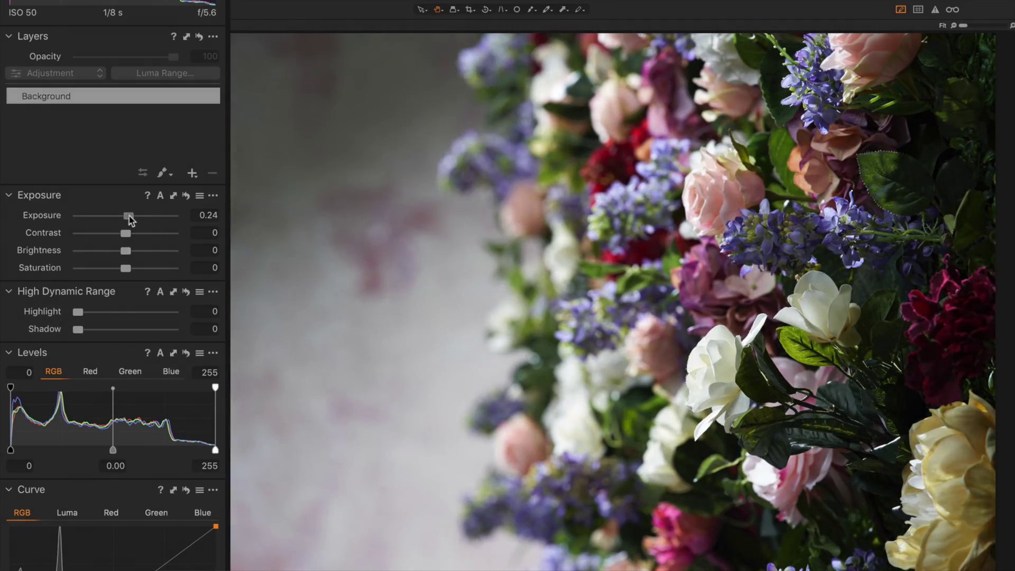
{"action": "left_click", "coordinate": [185, 194]}
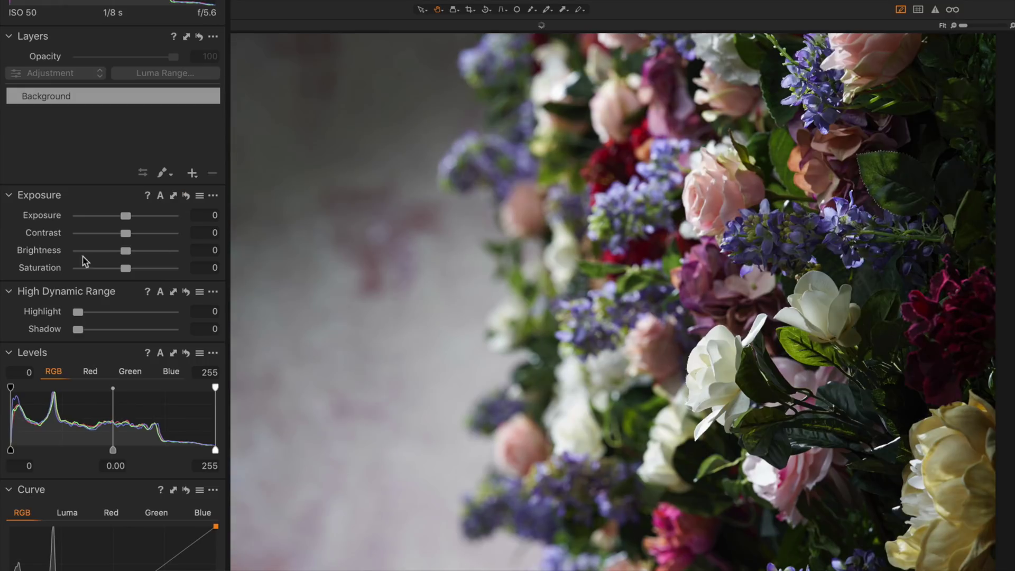
{"action": "left_click_drag", "start_coordinate": [124, 252], "coordinate": [149, 253]}
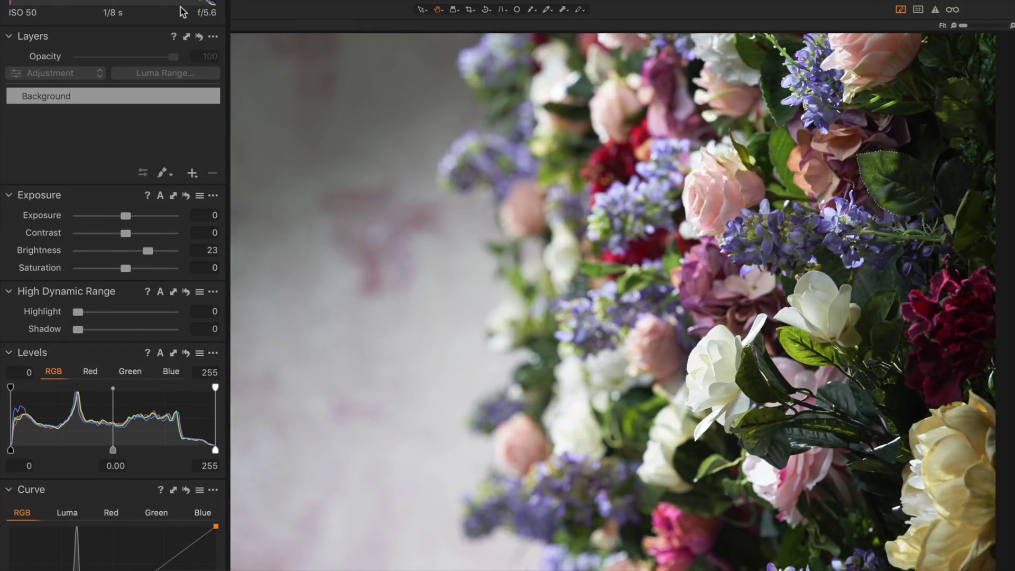
{"action": "left_click", "coordinate": [185, 195]}
Try a higher Exposure value and a Brightness of 31 separately, resetting the Exposure tool after each.
{"action": "left_click_drag", "start_coordinate": [123, 215], "coordinate": [146, 216]}
{"action": "left_click", "coordinate": [185, 195]}
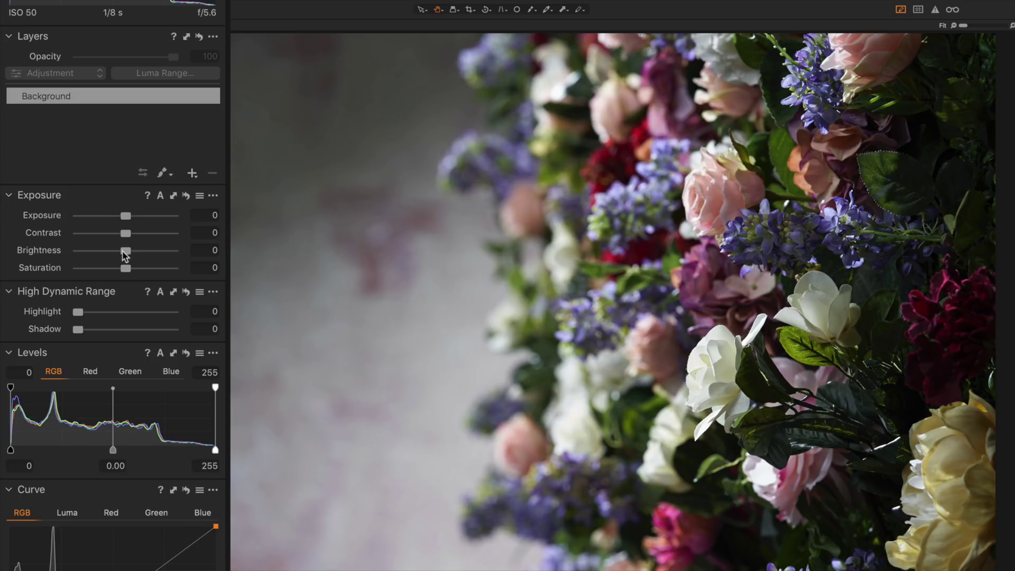
{"action": "left_click_drag", "start_coordinate": [126, 251], "coordinate": [156, 248]}
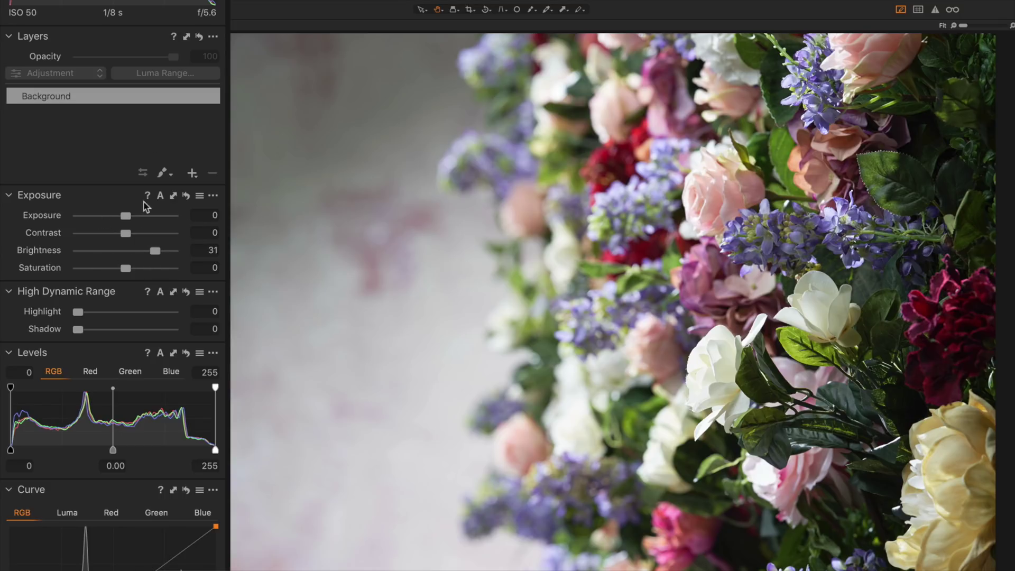
{"action": "left_click", "coordinate": [185, 196]}
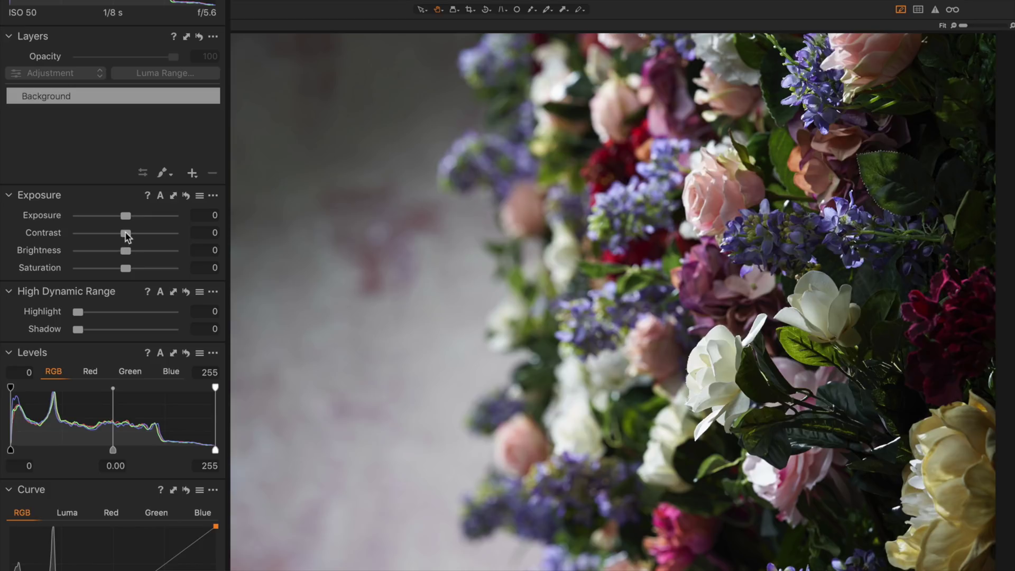
Try Contrast at -50 and at 28, and reset the Exposure tool.
{"action": "left_click_drag", "start_coordinate": [125, 233], "coordinate": [68, 234]}
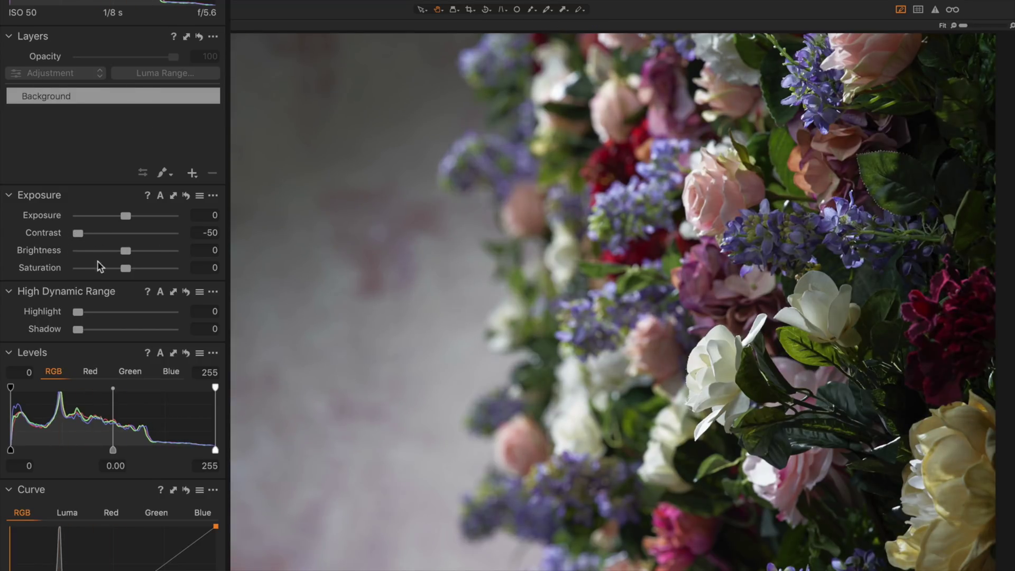
{"action": "left_click_drag", "start_coordinate": [82, 236], "coordinate": [158, 244]}
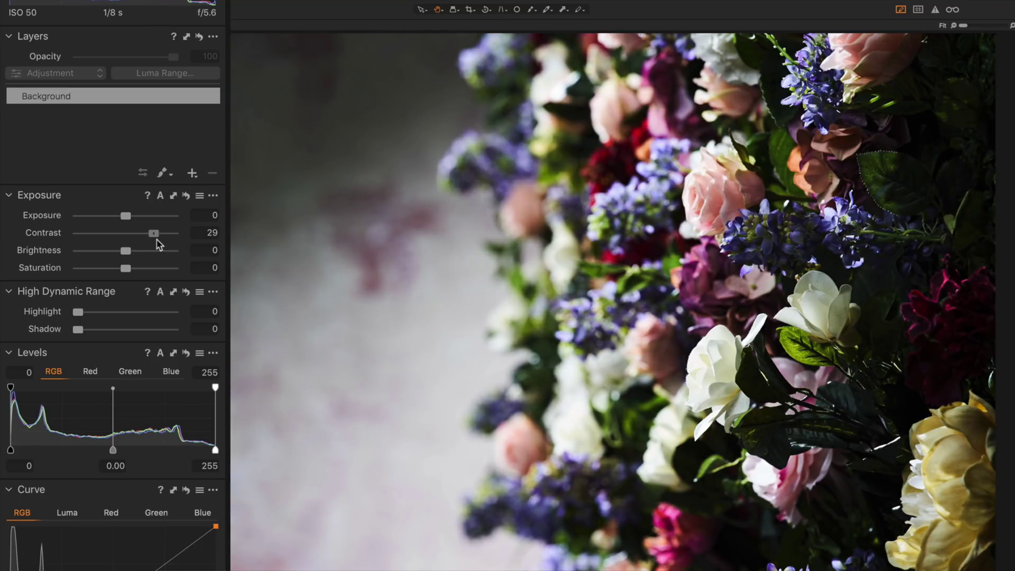
{"action": "left_click_drag", "start_coordinate": [157, 242], "coordinate": [143, 233]}
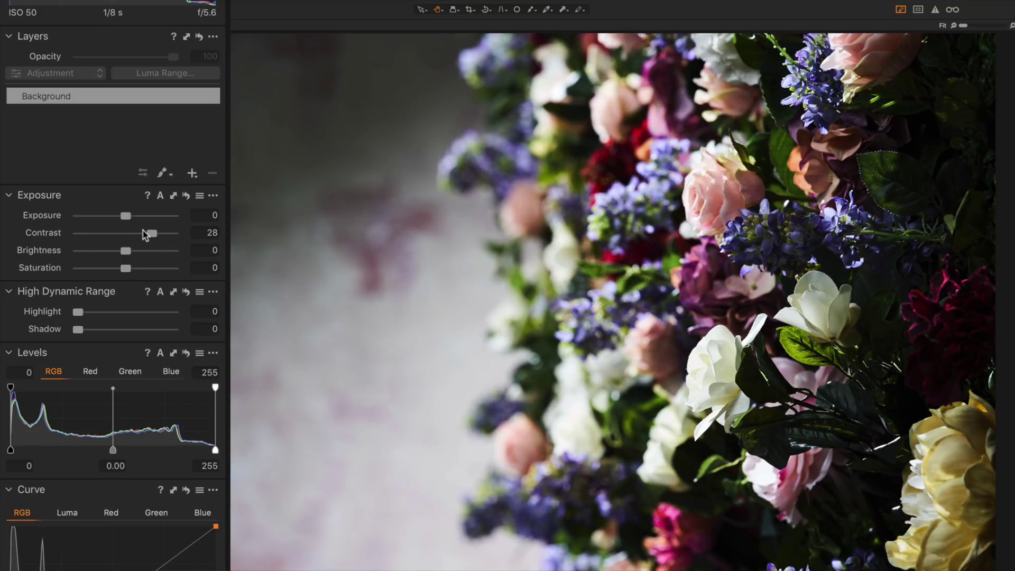
{"action": "left_click", "coordinate": [185, 197]}
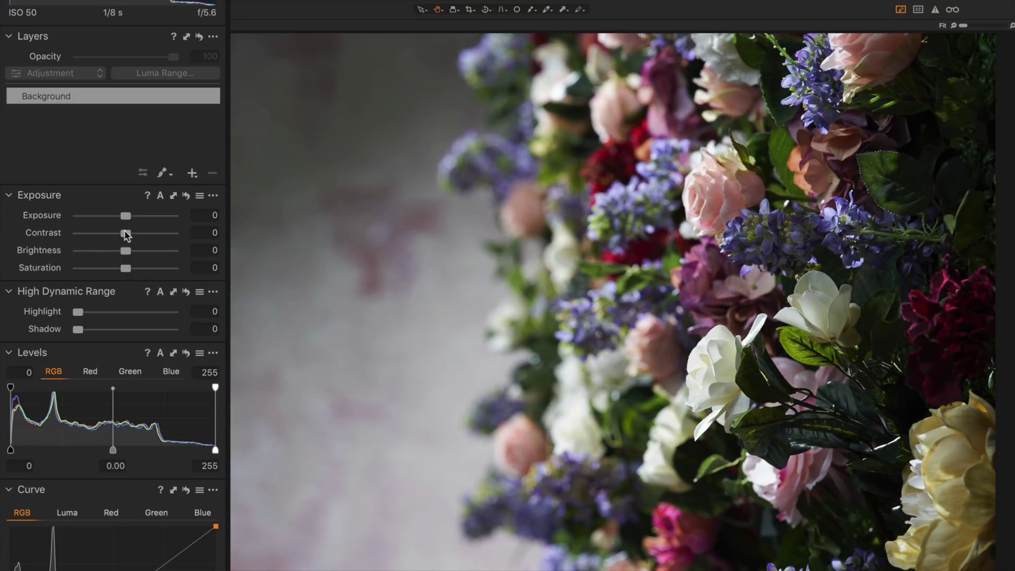
Set Contrast to 33 and compare the photo with and without it by repeatedly resetting all adjustments and undoing the reset.
{"action": "left_click_drag", "start_coordinate": [126, 233], "coordinate": [157, 238]}
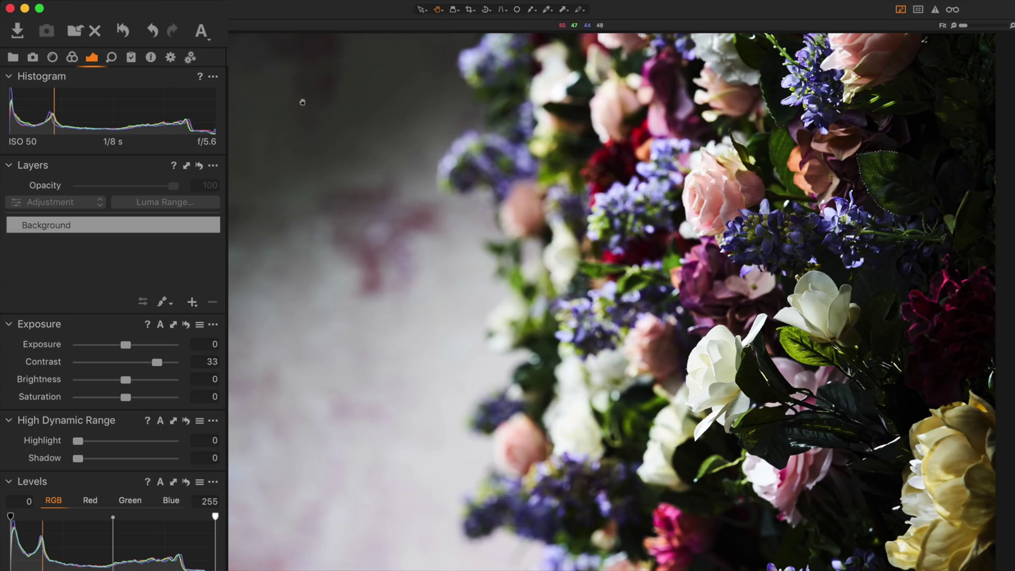
{"action": "left_click", "coordinate": [123, 31]}
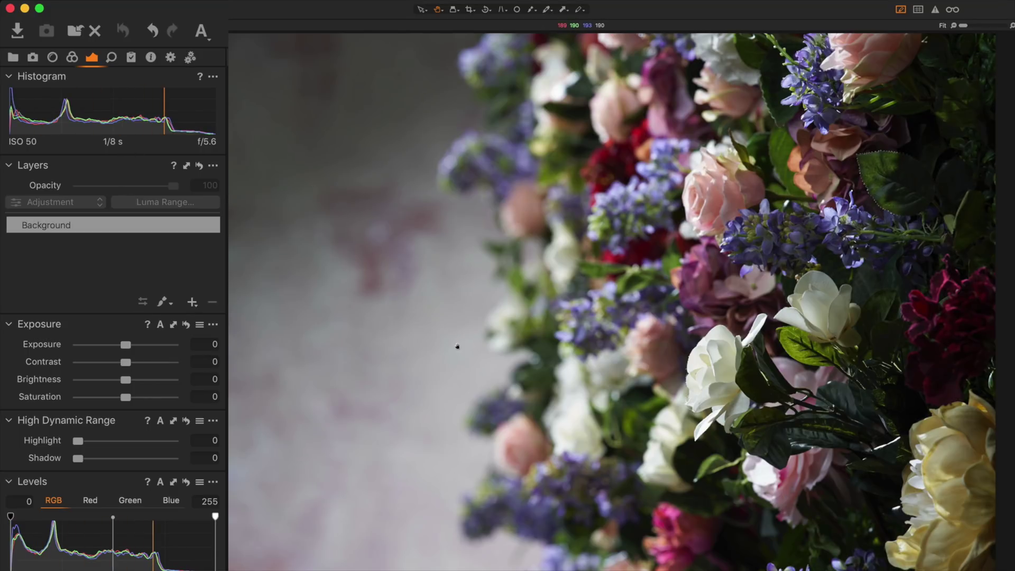
{"action": "key", "text": "super+z"}
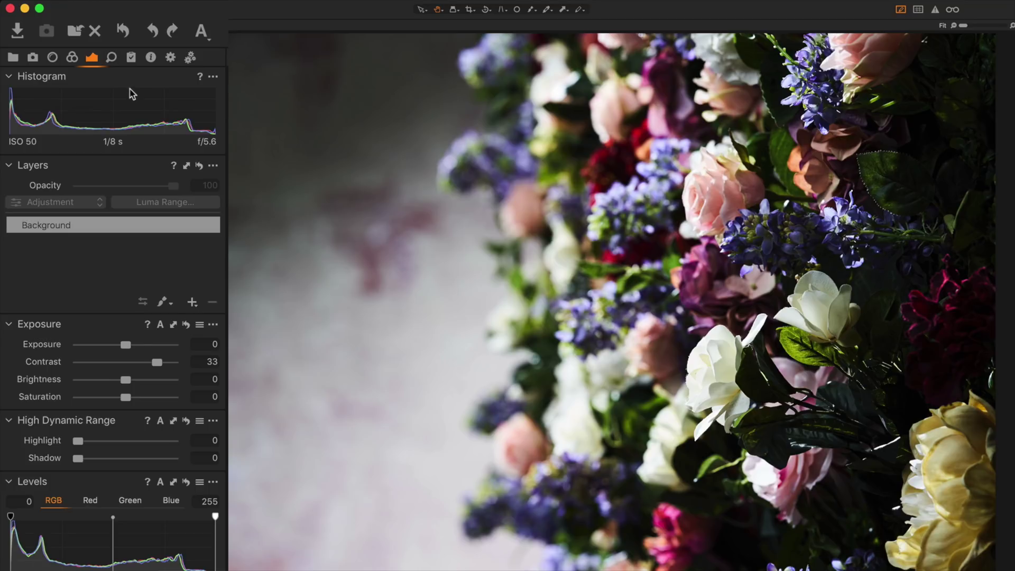
{"action": "left_click", "coordinate": [124, 31]}
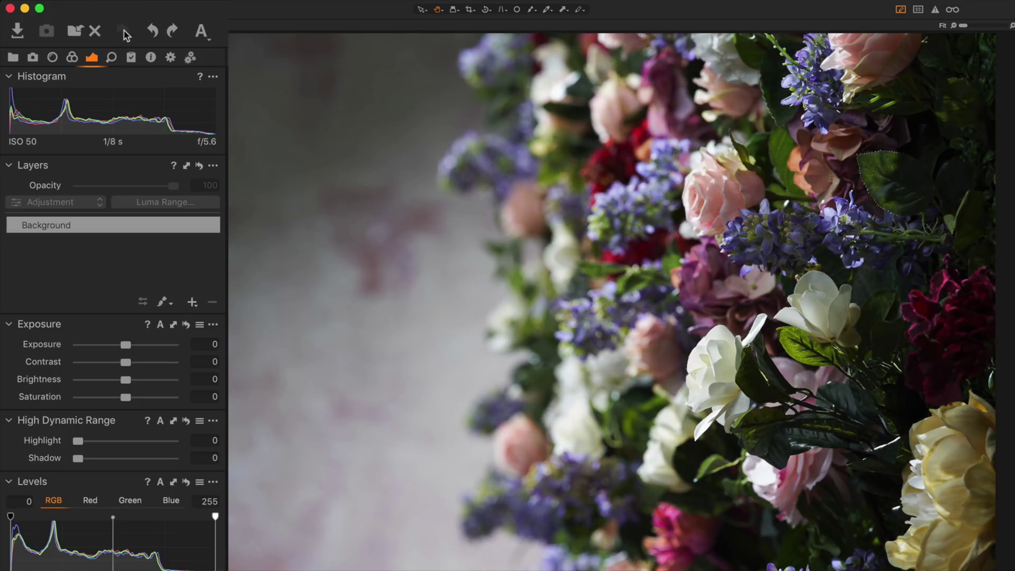
{"action": "key", "text": "super+z"}
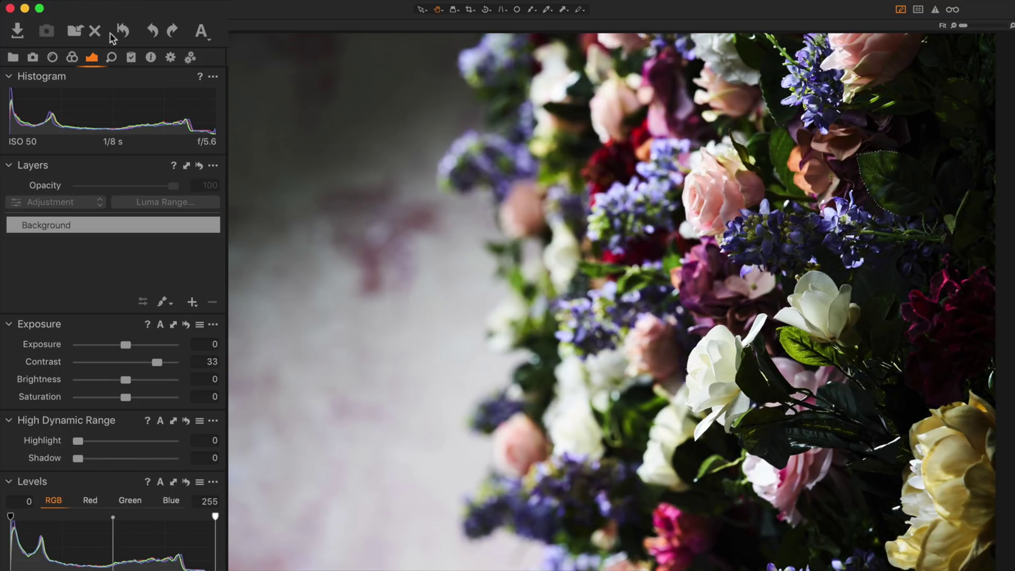
{"action": "left_click", "coordinate": [123, 32]}
{"action": "key", "text": "super+z"}
{"action": "left_click", "coordinate": [122, 32]}
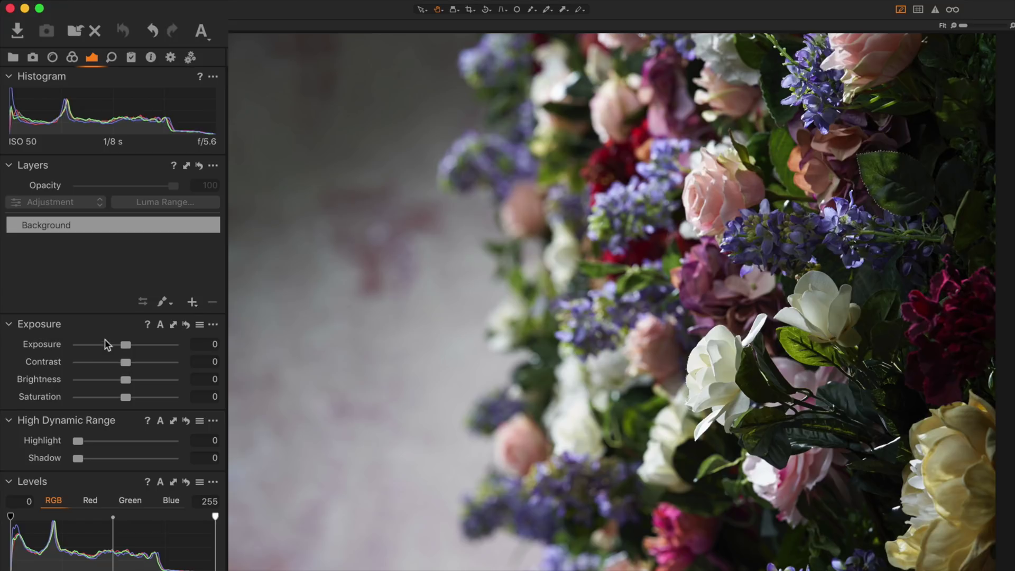
Set Saturation to 27 and Exposure to 1.54.
{"action": "left_click_drag", "start_coordinate": [127, 398], "coordinate": [138, 398]}
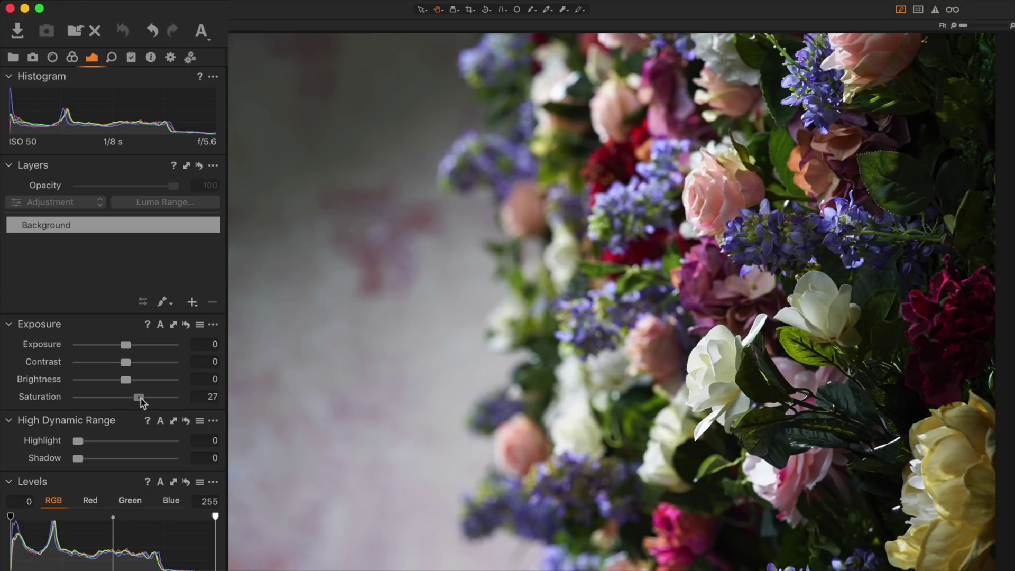
{"action": "left_click_drag", "start_coordinate": [126, 347], "coordinate": [145, 347]}
Bend the middle of the RGB curve strongly downward and compare the photo with the curve applied and reset.
{"action": "scroll", "coordinate": [158, 476], "scroll_direction": "down", "scroll_amount": 10}
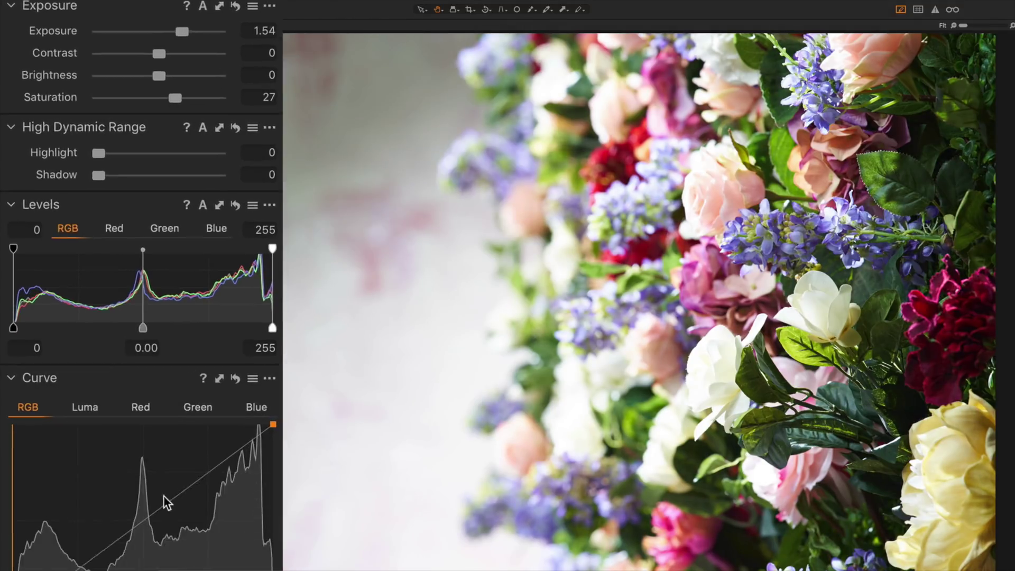
{"action": "left_click_drag", "start_coordinate": [167, 381], "coordinate": [195, 417]}
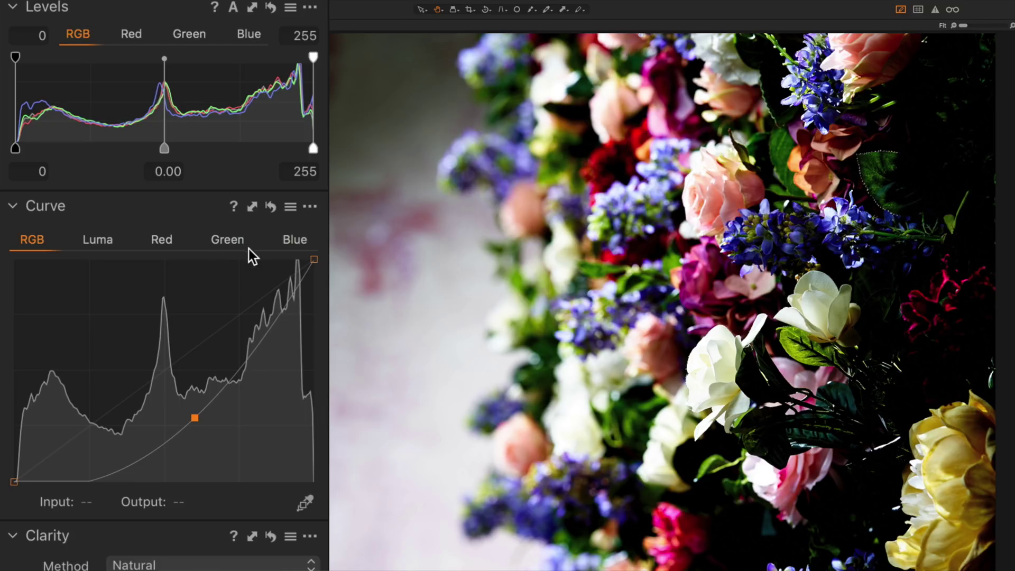
{"action": "left_click", "coordinate": [270, 207]}
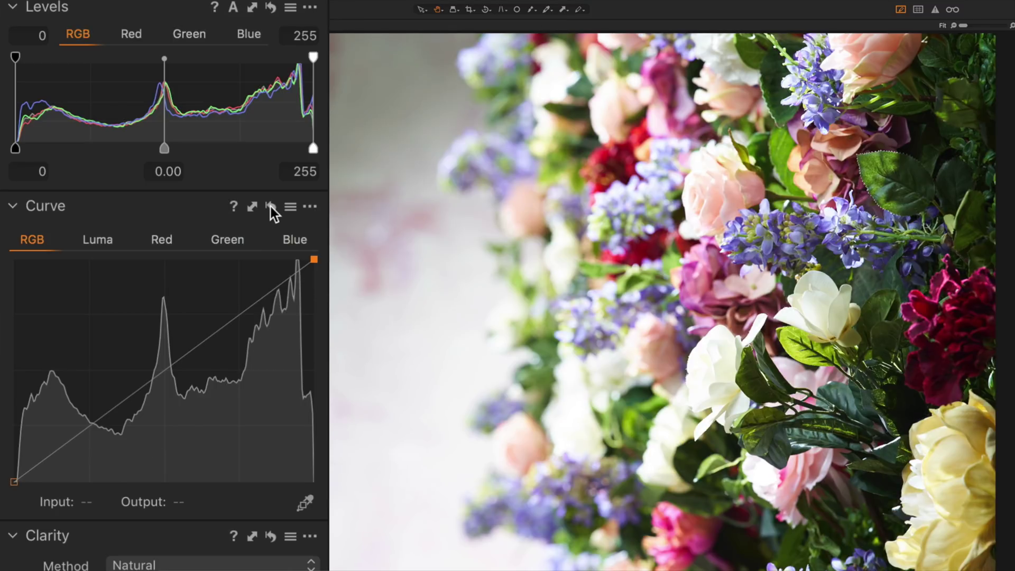
{"action": "left_click_drag", "start_coordinate": [271, 206], "coordinate": [303, 208]}
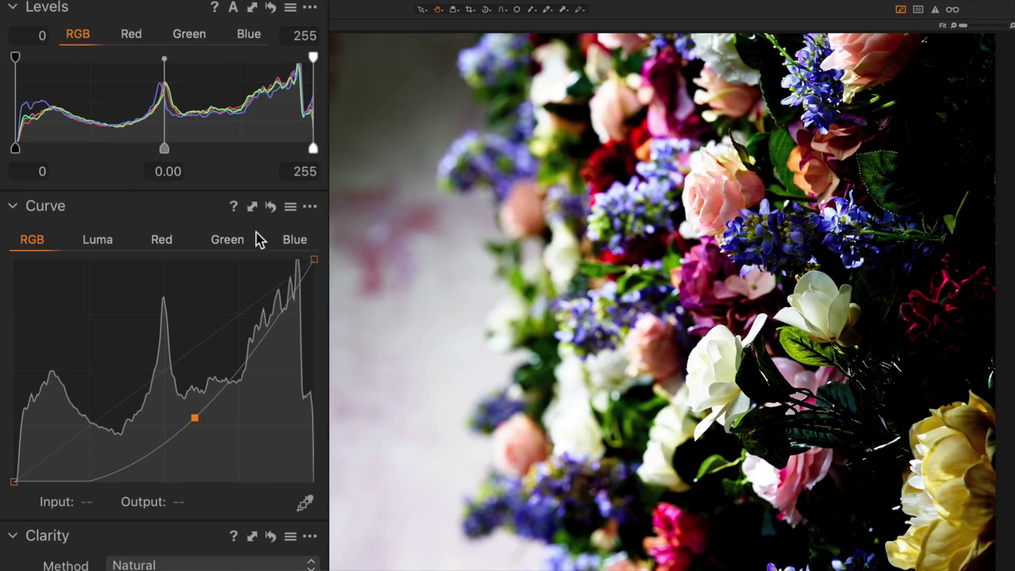
{"action": "left_click", "coordinate": [270, 206]}
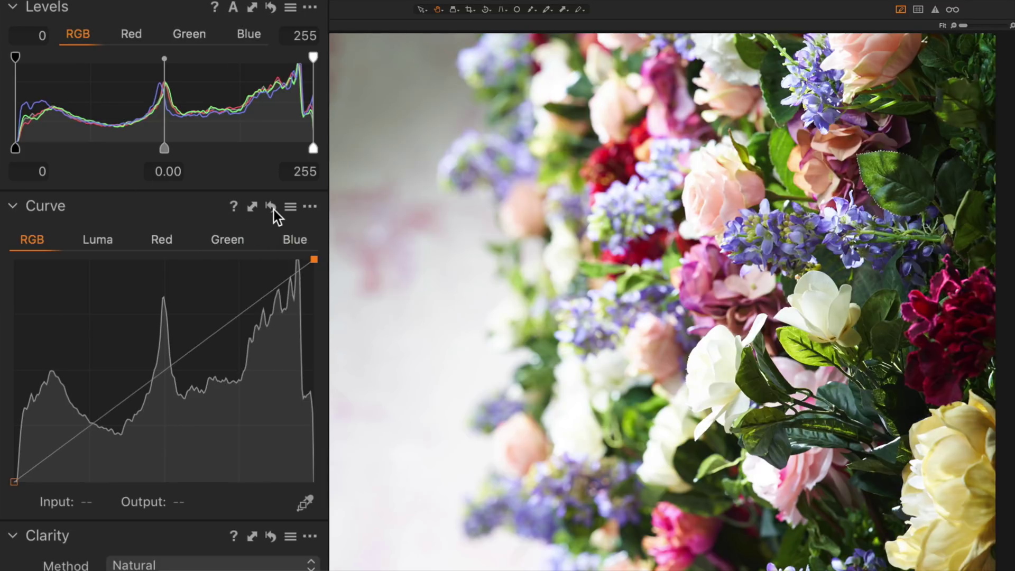
{"action": "left_click", "coordinate": [271, 207]}
{"action": "left_click", "coordinate": [273, 207]}
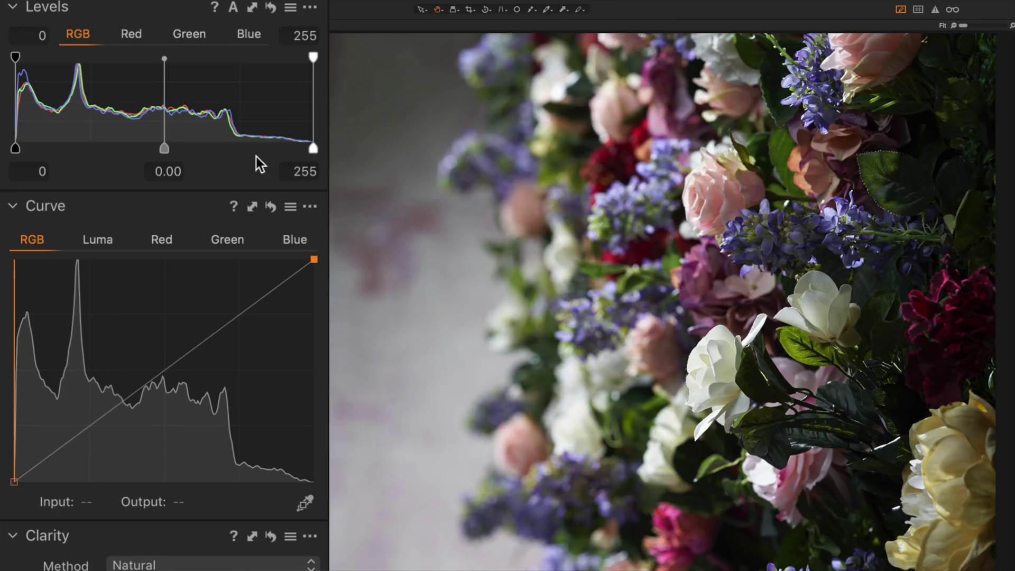
Set the RGB Levels white input to 129, lower the RGB curve's white endpoint to about half height, and reset the adjustments.
{"action": "left_click_drag", "start_coordinate": [313, 148], "coordinate": [157, 166]}
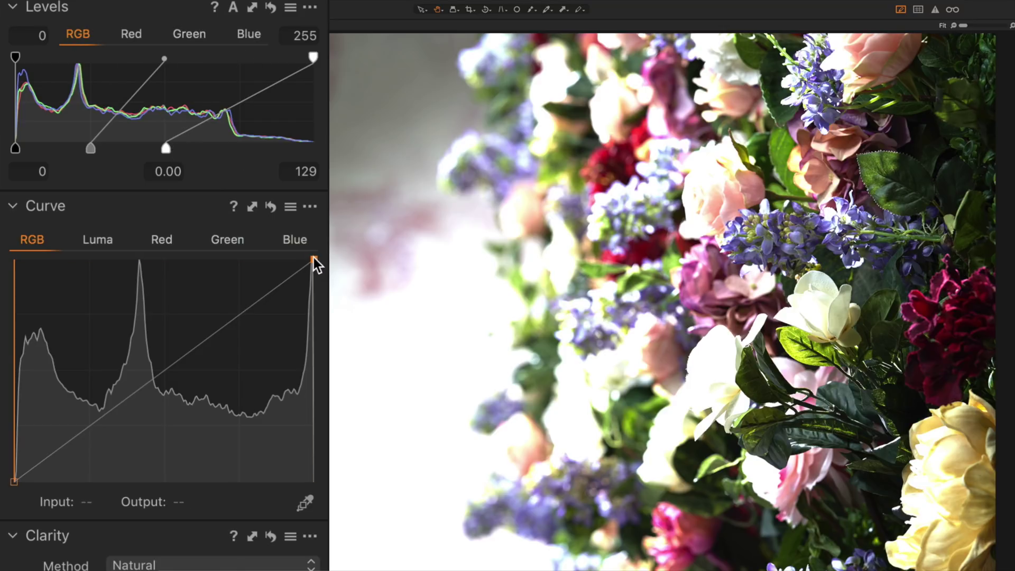
{"action": "left_click_drag", "start_coordinate": [314, 259], "coordinate": [314, 368]}
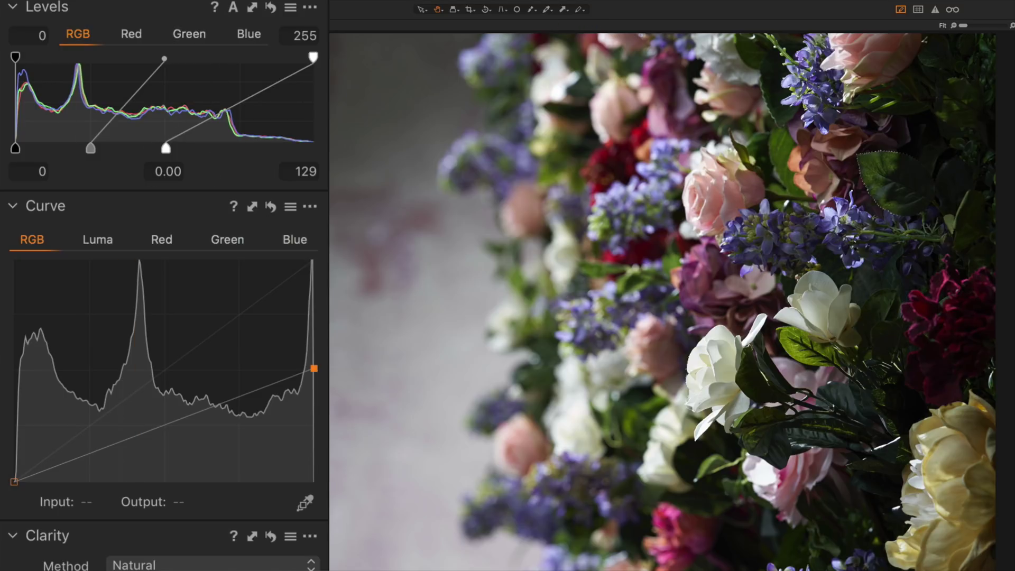
{"action": "key", "text": "ctrl+r"}
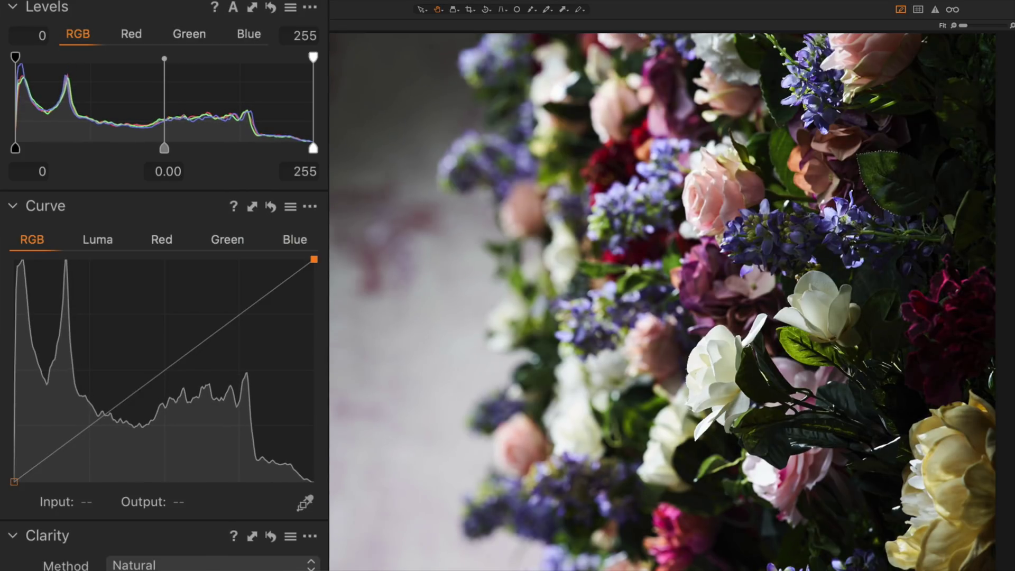
Try an RGB Levels midtone of -0.12.
{"action": "mouse_move", "coordinate": [165, 148]}
{"action": "left_mouse_down"}
{"action": "mouse_move", "coordinate": [134, 148]}
{"action": "mouse_move", "coordinate": [183, 149]}
{"action": "left_mouse_up"}
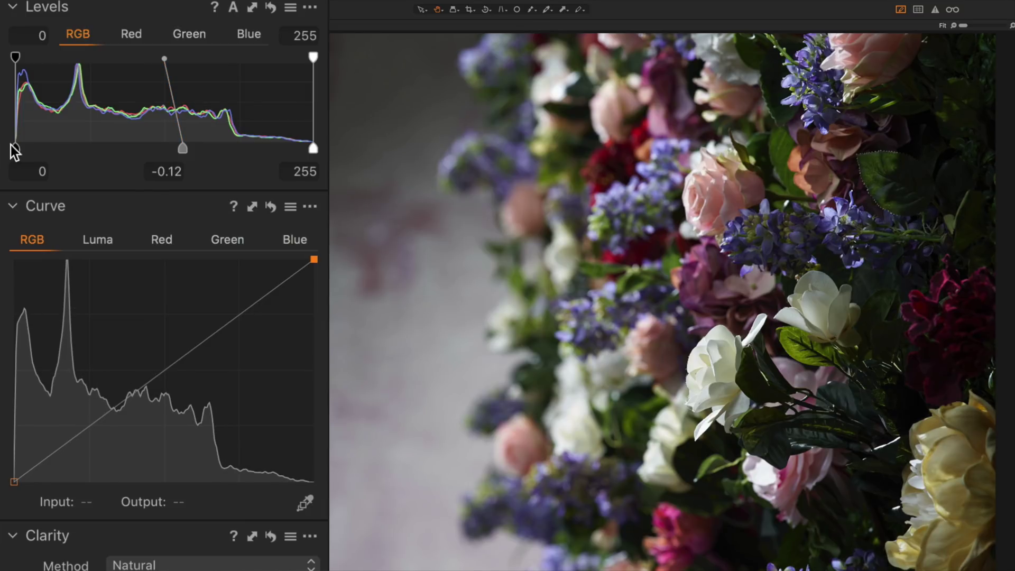
{"action": "left_click_drag", "start_coordinate": [16, 148], "coordinate": [16, 146]}
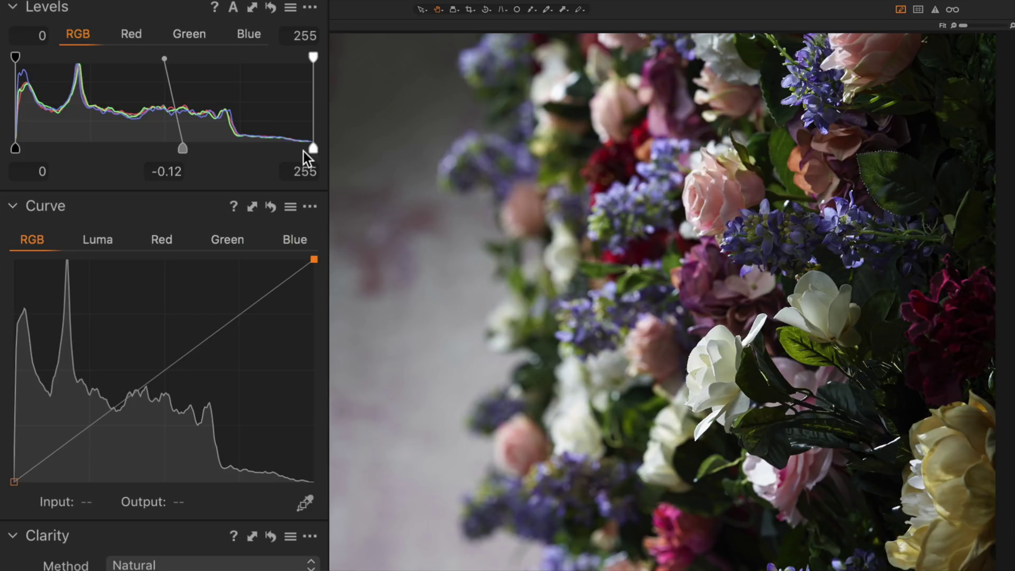
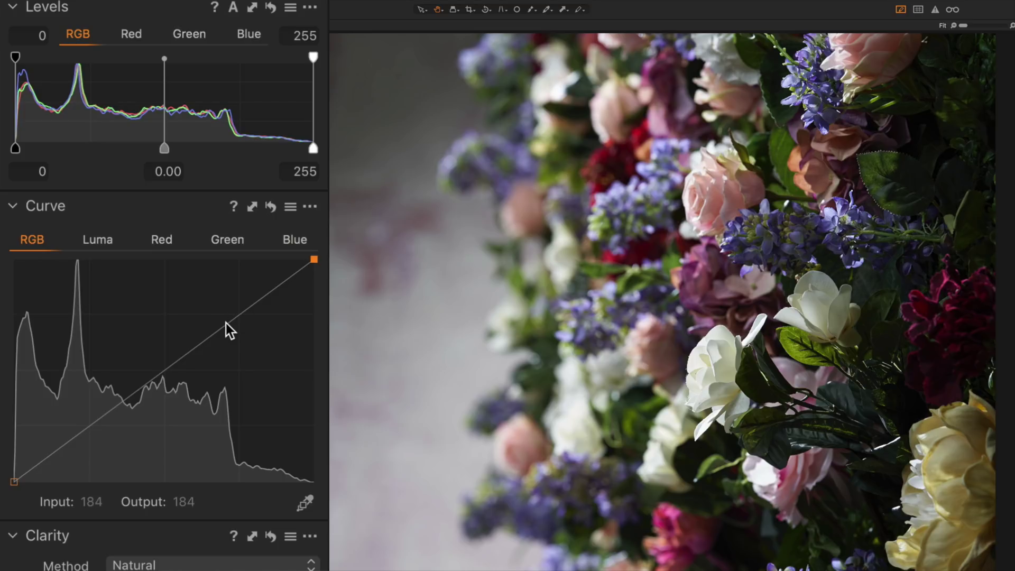
Add a highlight and a shadow point to the RGB curve and shape an S-curve, with the shadow point at about input 70, output 47.
{"action": "left_click", "coordinate": [220, 333]}
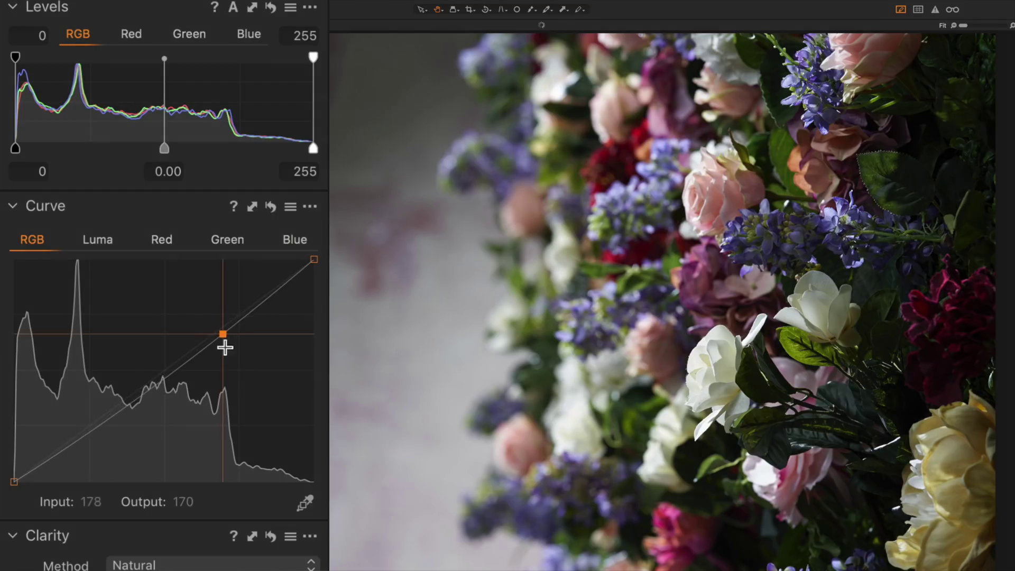
{"action": "left_click", "coordinate": [89, 427]}
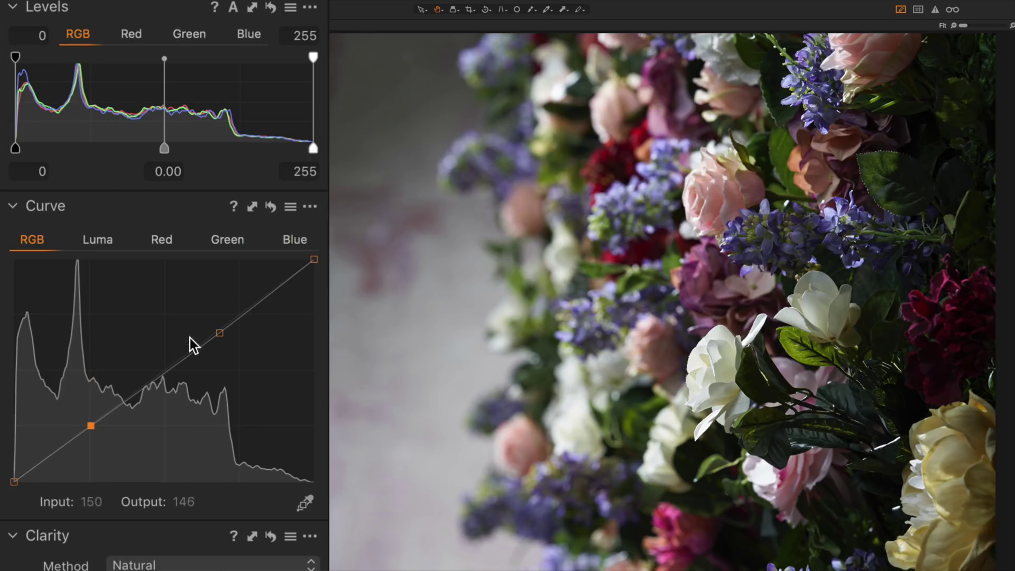
{"action": "left_click_drag", "start_coordinate": [217, 334], "coordinate": [207, 327]}
{"action": "left_click_drag", "start_coordinate": [90, 429], "coordinate": [95, 444]}
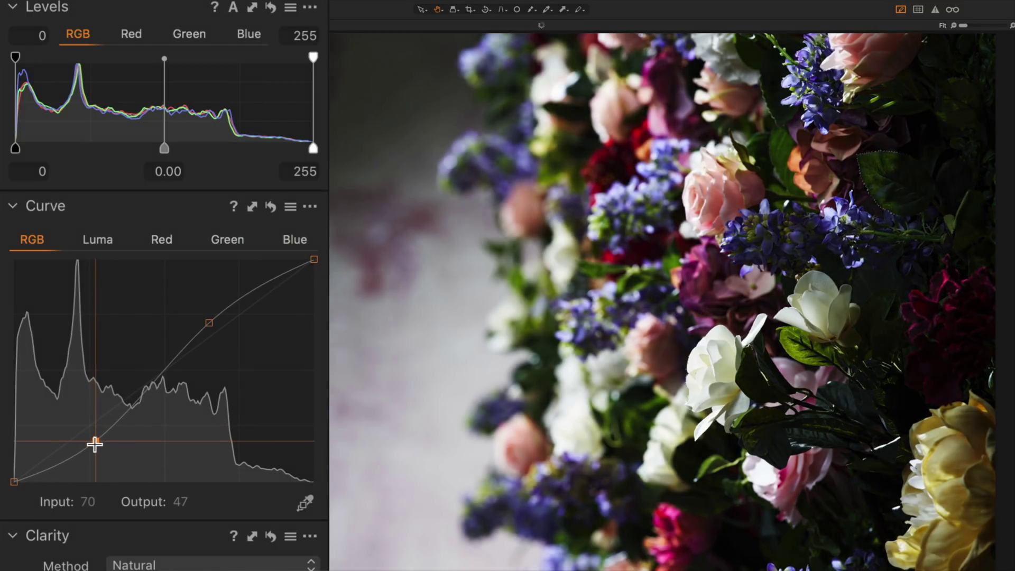
Reposition the RGB curve's highlight point higher above the diagonal and lift the shadow point to about input 63, output 79.
{"action": "left_click_drag", "start_coordinate": [208, 319], "coordinate": [195, 295]}
{"action": "left_click_drag", "start_coordinate": [96, 438], "coordinate": [91, 409]}
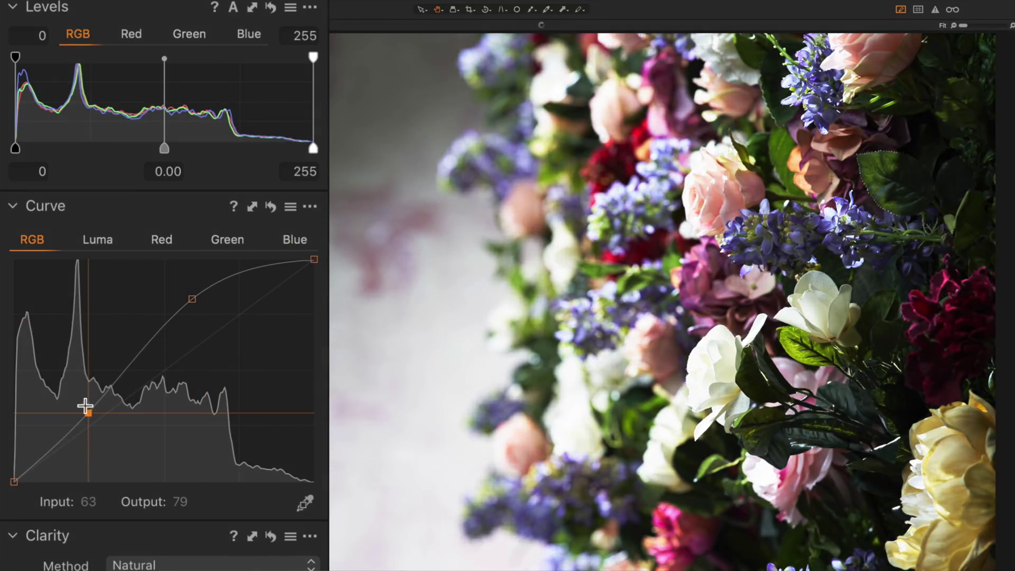
{"action": "left_click_drag", "start_coordinate": [191, 300], "coordinate": [192, 319]}
Undo the extra point added beside the RGB curve's shadow point and pull the shadow point down to about input 70, output 49.
{"action": "mouse_move", "coordinate": [104, 410]}
{"action": "left_mouse_down"}
{"action": "mouse_move", "coordinate": [95, 414]}
{"action": "mouse_move", "coordinate": [105, 413]}
{"action": "left_mouse_up"}
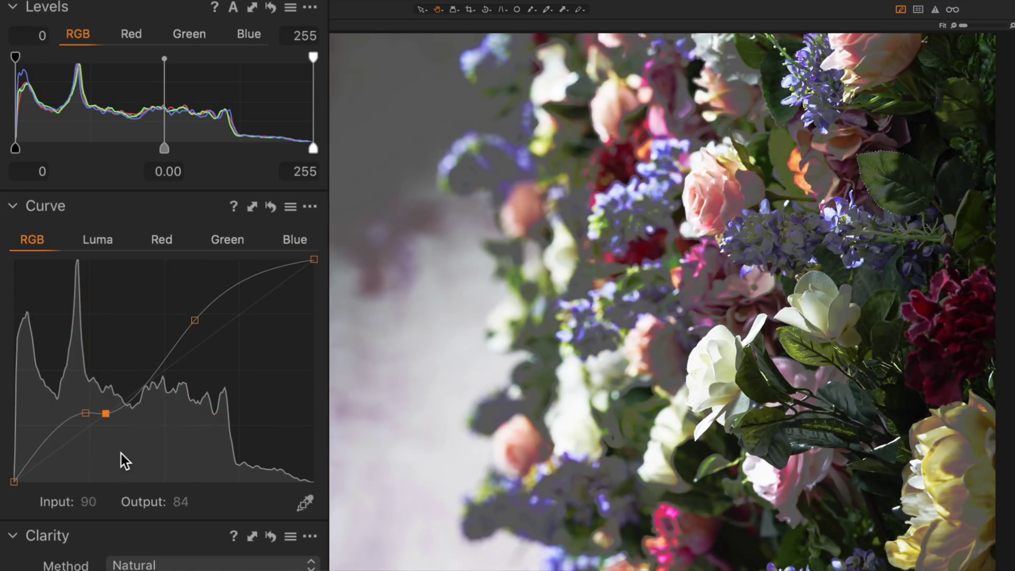
{"action": "key", "text": "super+z"}
{"action": "key", "text": "super+z"}
{"action": "key", "text": "super+z"}
{"action": "key", "text": "super+z"}
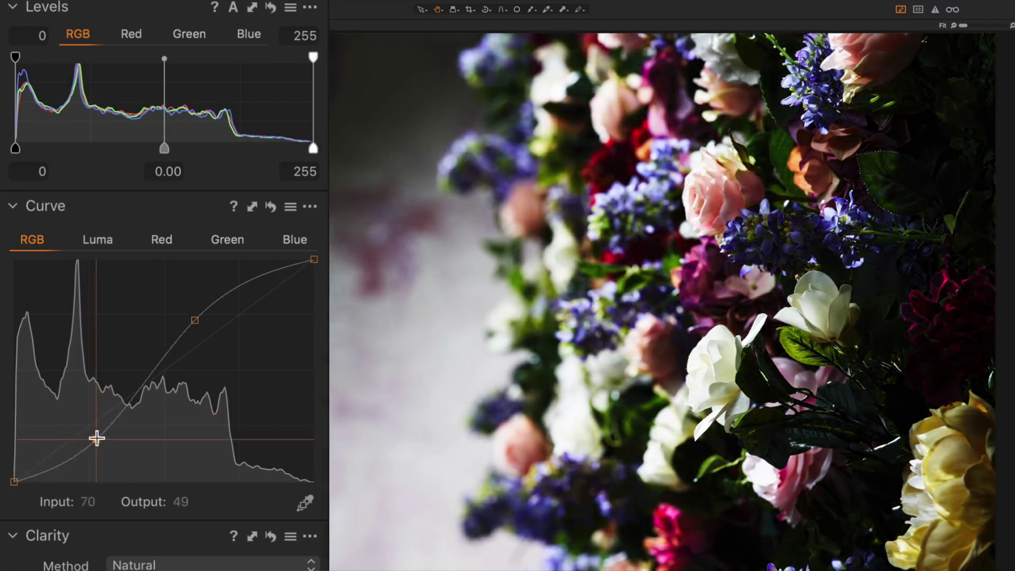
Reduce the flower photo's contrast by lowering the RGB curve's highlight point and lifting its shadow point close to the diagonal.
{"action": "left_click", "coordinate": [96, 438]}
{"action": "left_click_drag", "start_coordinate": [195, 324], "coordinate": [209, 334]}
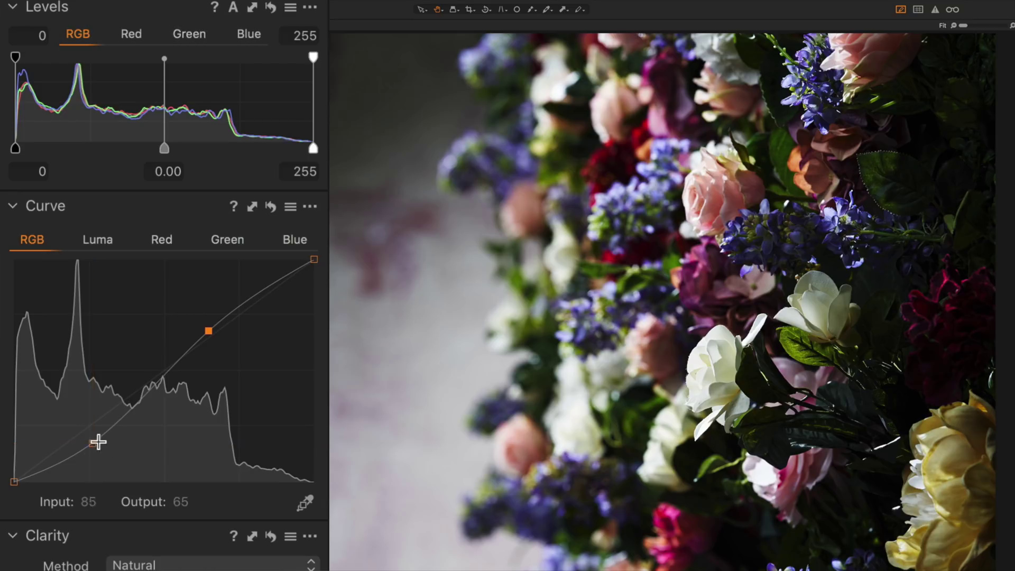
{"action": "left_click_drag", "start_coordinate": [90, 444], "coordinate": [90, 419]}
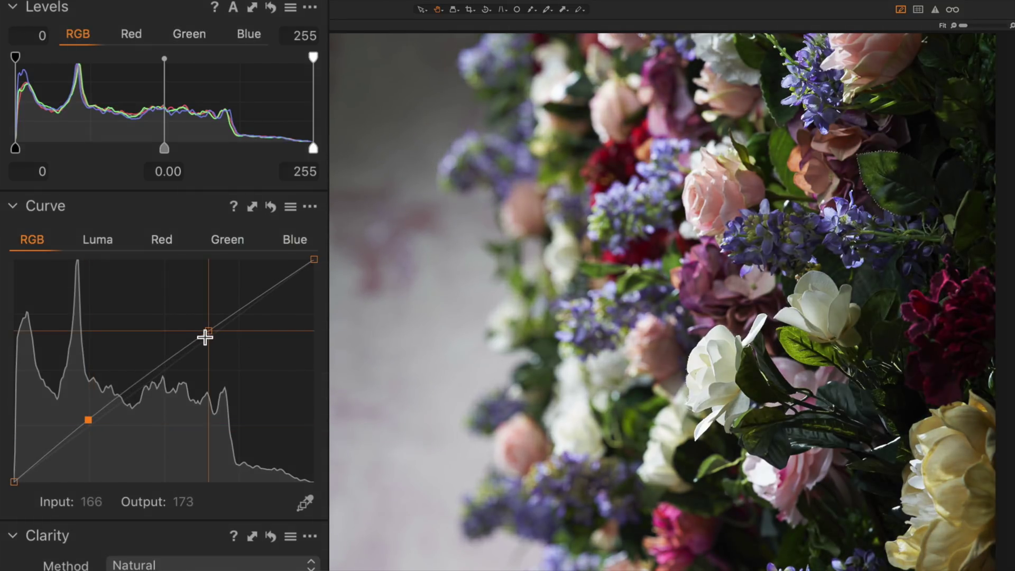
{"action": "left_click_drag", "start_coordinate": [216, 333], "coordinate": [217, 342]}
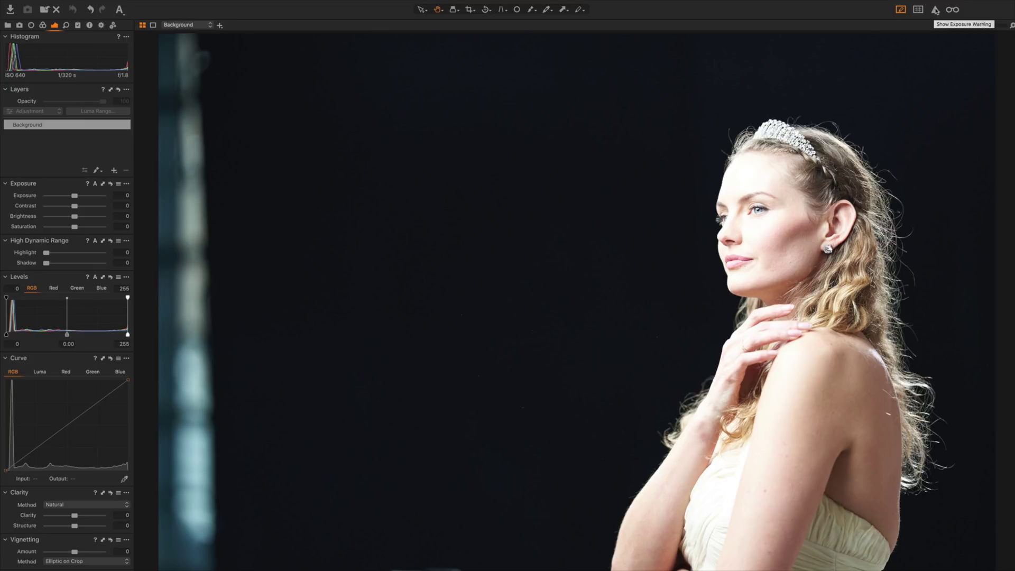
Lower the portrait's Exposure to about -1.58 with the exposure warning shown, and hide the warning.
{"action": "left_click", "coordinate": [936, 10]}
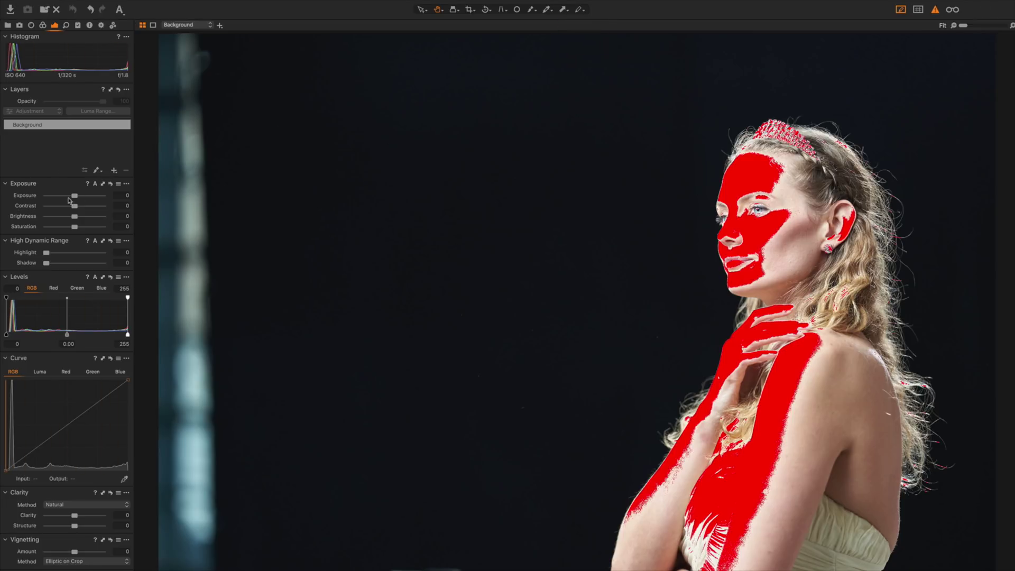
{"action": "left_click_drag", "start_coordinate": [75, 198], "coordinate": [62, 197]}
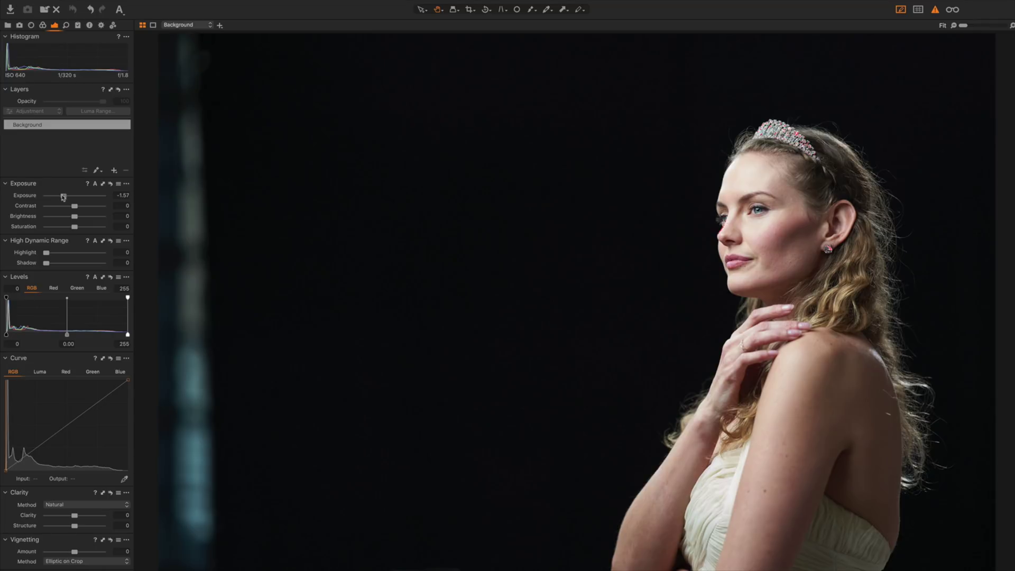
{"action": "left_click", "coordinate": [935, 10]}
Reset the portrait's adjustments to compare with the original, and undo the reset.
{"action": "left_click", "coordinate": [74, 9]}
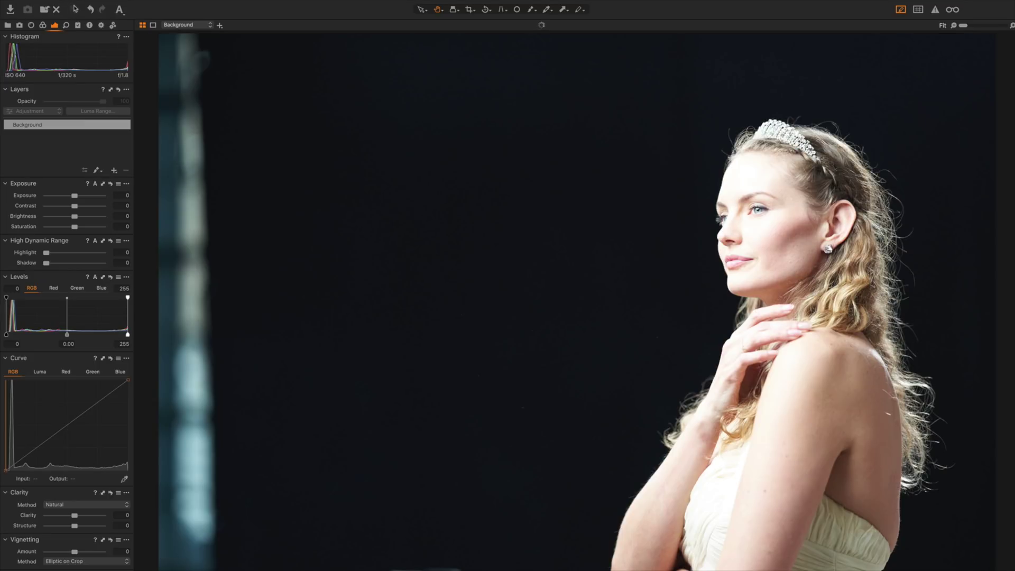
{"action": "left_click", "coordinate": [91, 9]}
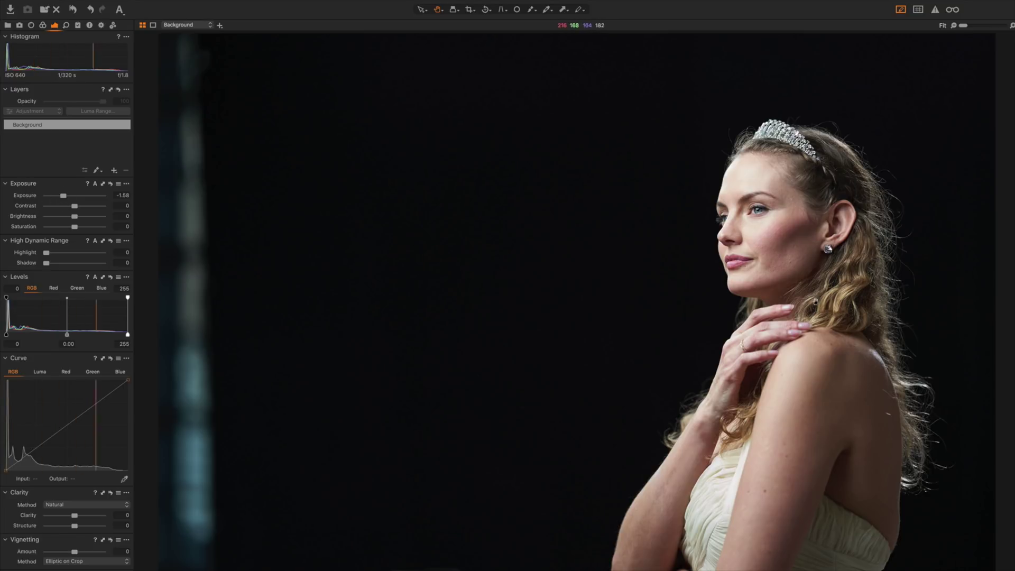
Try a Saturation of 100 on the portrait with the face at 100% zoom, and settle on 26.
{"action": "left_click", "coordinate": [754, 286]}
{"action": "left_click_drag", "start_coordinate": [630, 218], "coordinate": [633, 254]}
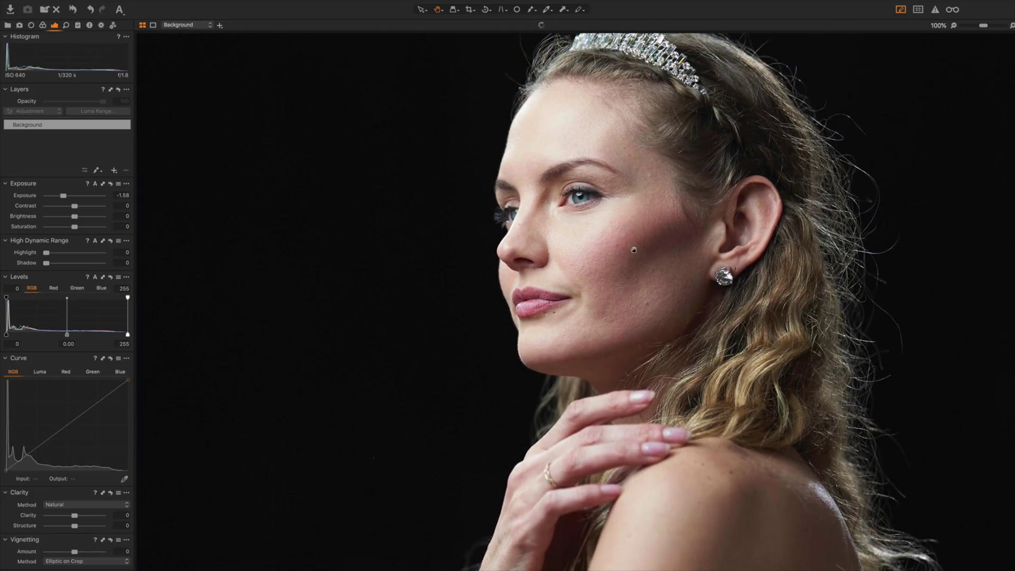
{"action": "key", "text": "Right"}
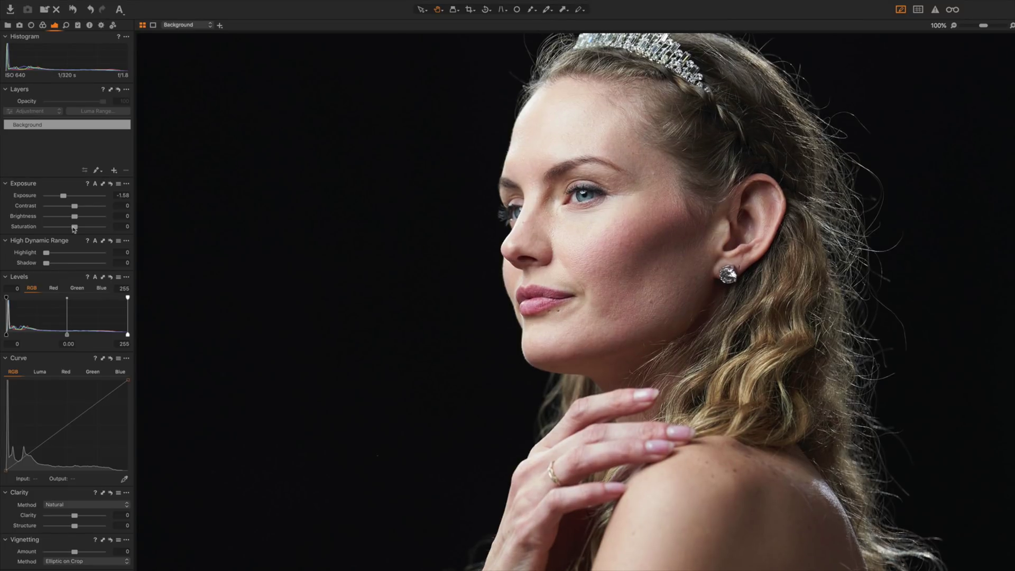
{"action": "left_click_drag", "start_coordinate": [74, 228], "coordinate": [83, 229]}
{"action": "left_click_drag", "start_coordinate": [83, 228], "coordinate": [109, 229]}
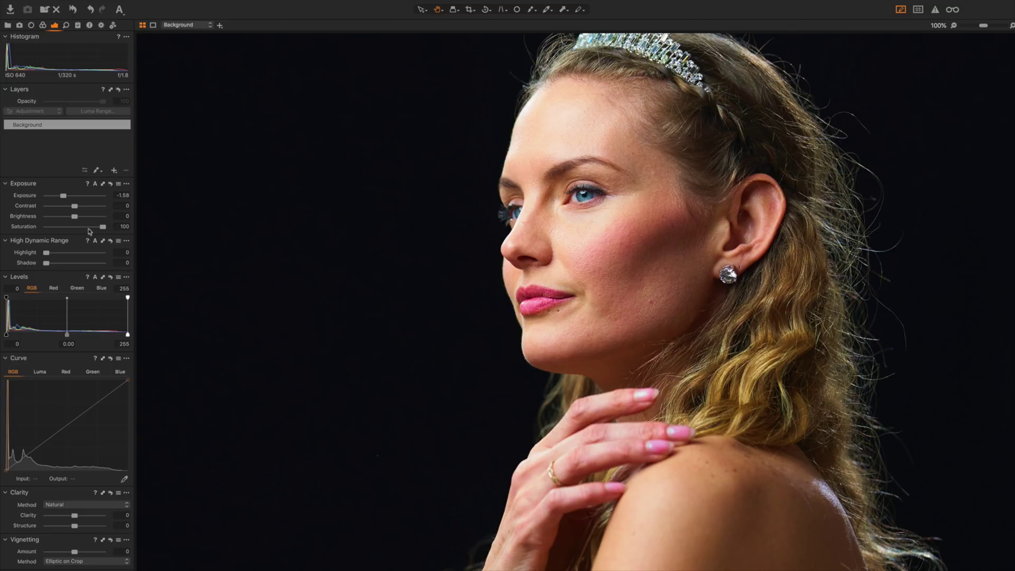
{"action": "left_click", "coordinate": [76, 227]}
{"action": "left_click_drag", "start_coordinate": [77, 228], "coordinate": [81, 228]}
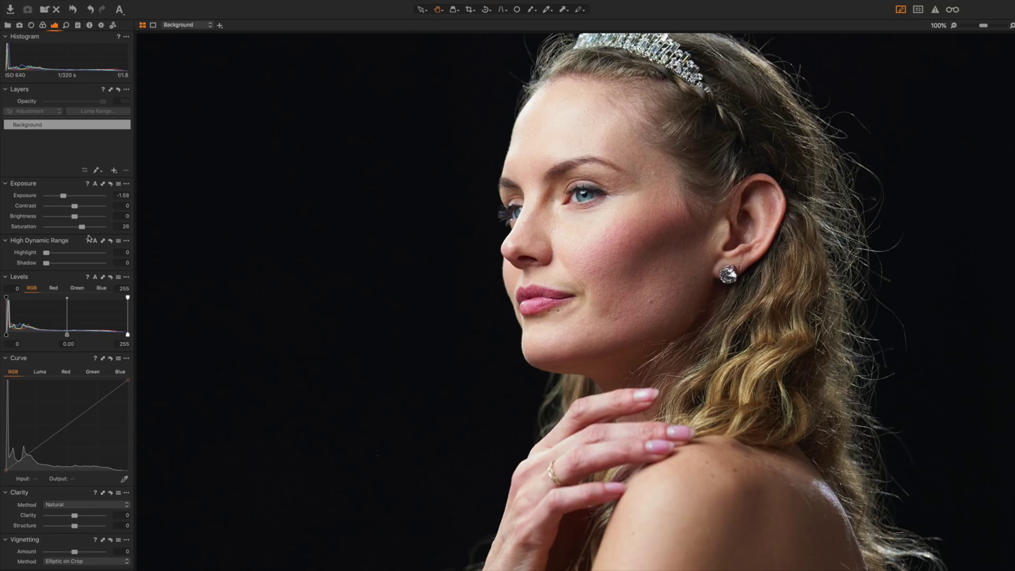
Compare the face with and without the Exposure tool's adjustments by temporarily resetting them.
{"action": "double_click", "coordinate": [485, 341]}
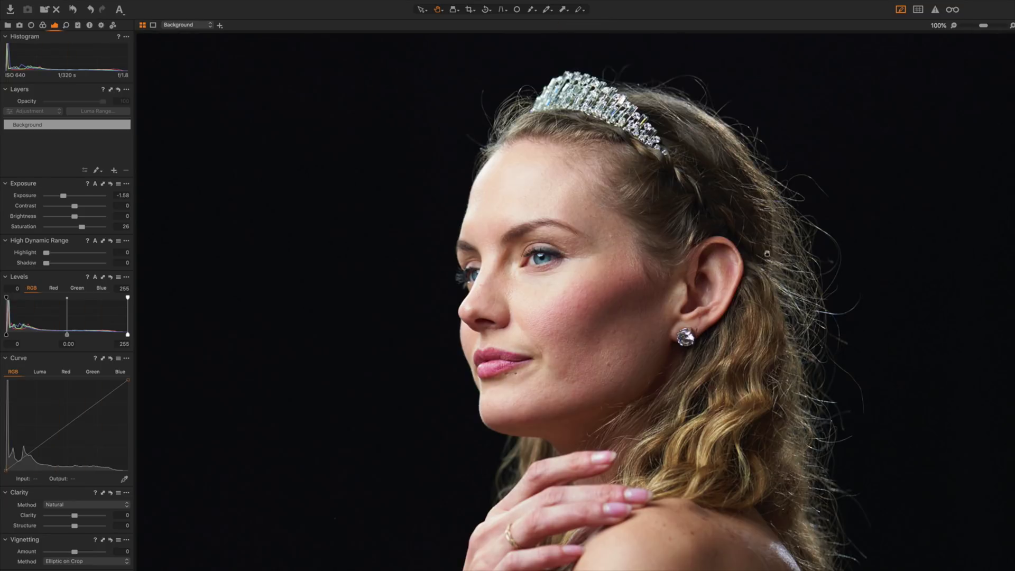
{"action": "left_click", "coordinate": [782, 238]}
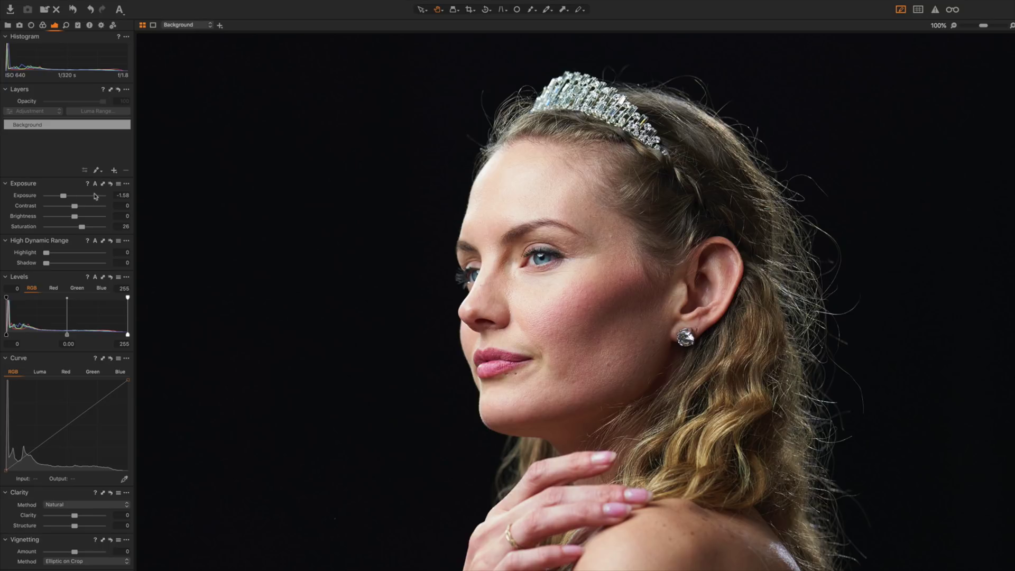
{"action": "left_click", "coordinate": [110, 184]}
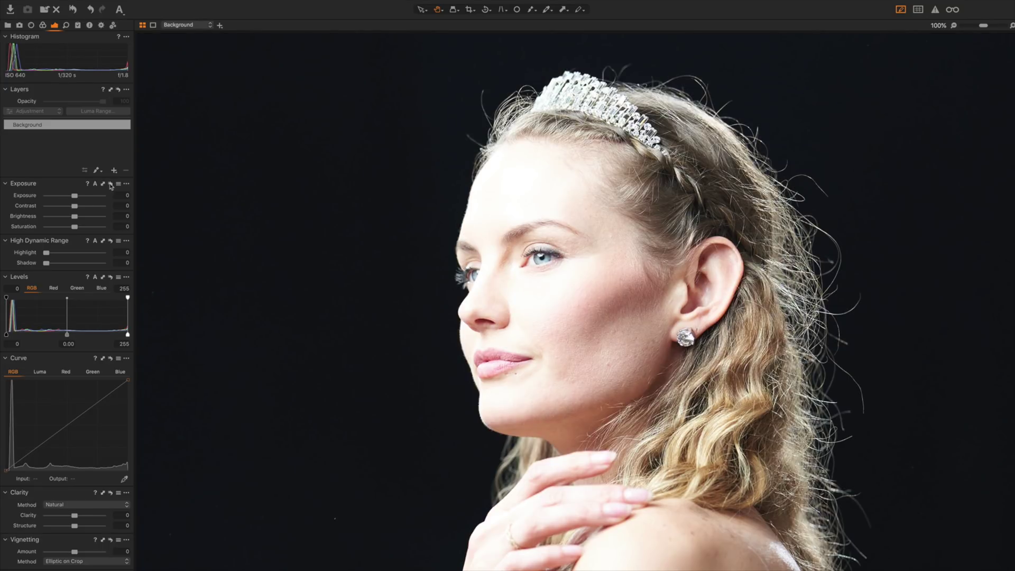
{"action": "left_click", "coordinate": [111, 185]}
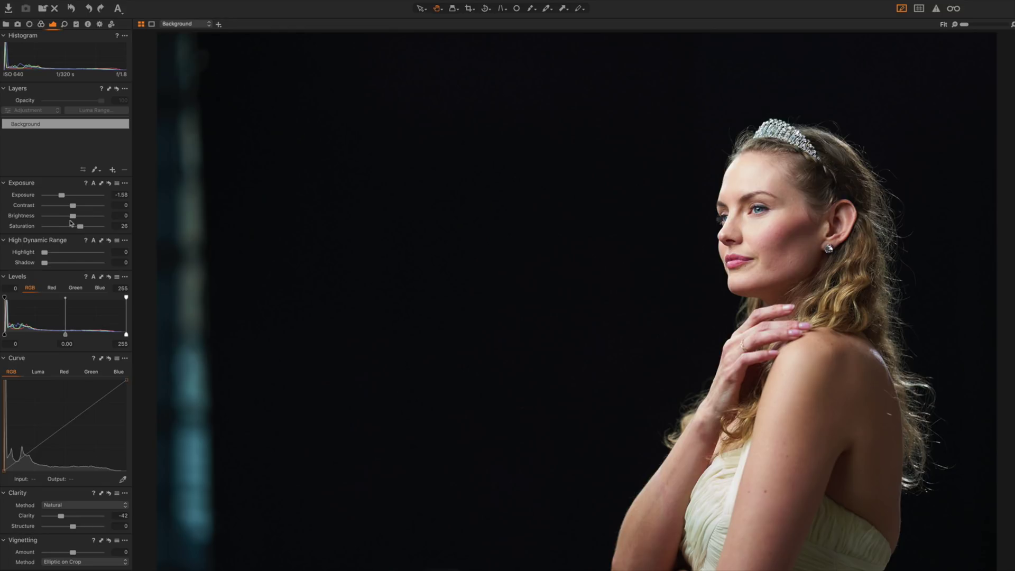
Try a Brightness of -38 on the full portrait and bring it back to -1.
{"action": "left_click_drag", "start_coordinate": [73, 219], "coordinate": [50, 221]}
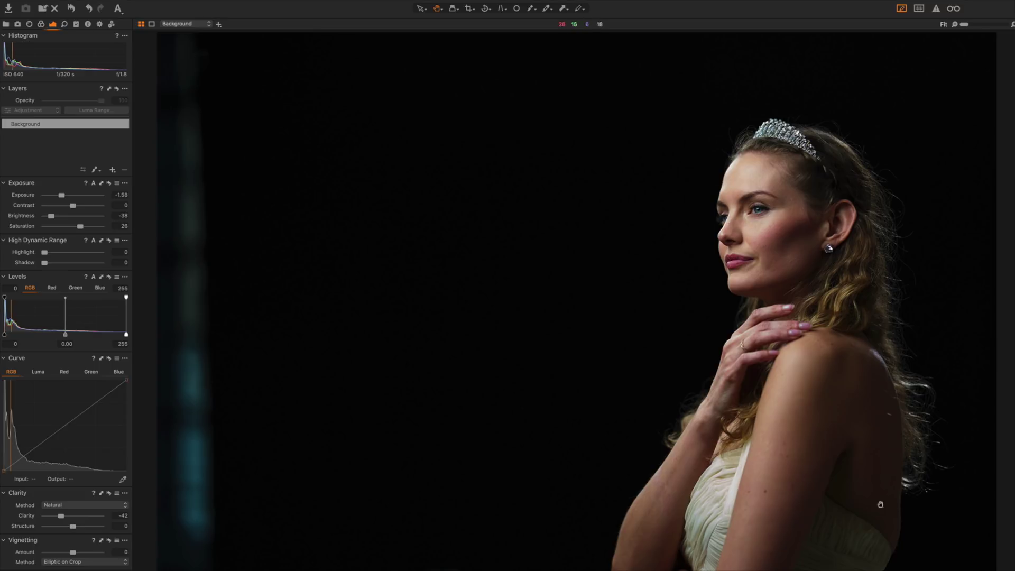
{"action": "left_click", "coordinate": [72, 216]}
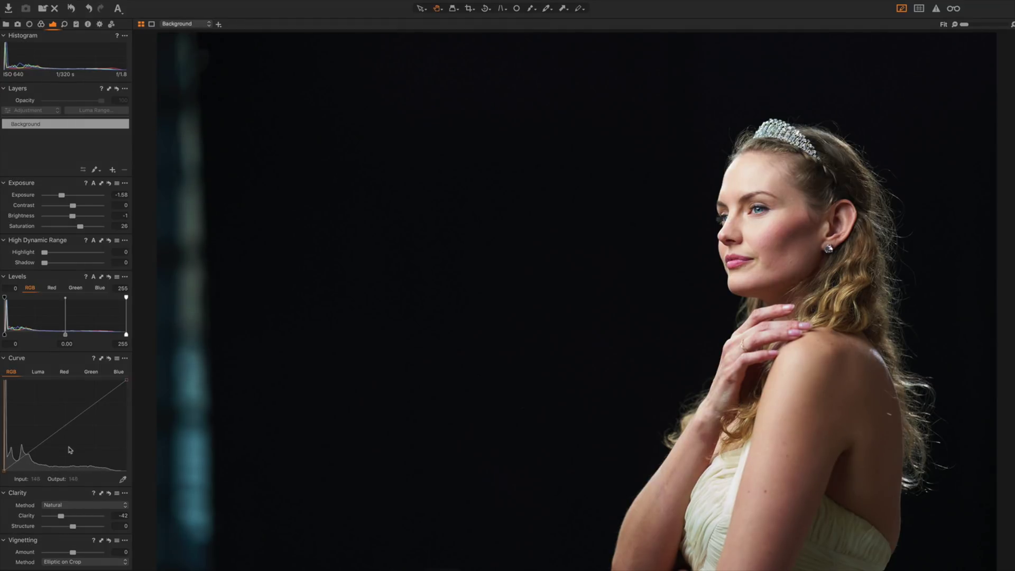
Add a point to the RGB curve, try it at about input 172, output 138, and raise it to about input 152, output 178.
{"action": "mouse_move", "coordinate": [67, 425]}
{"action": "left_mouse_down"}
{"action": "mouse_move", "coordinate": [74, 439]}
{"action": "mouse_move", "coordinate": [86, 422]}
{"action": "left_mouse_up"}
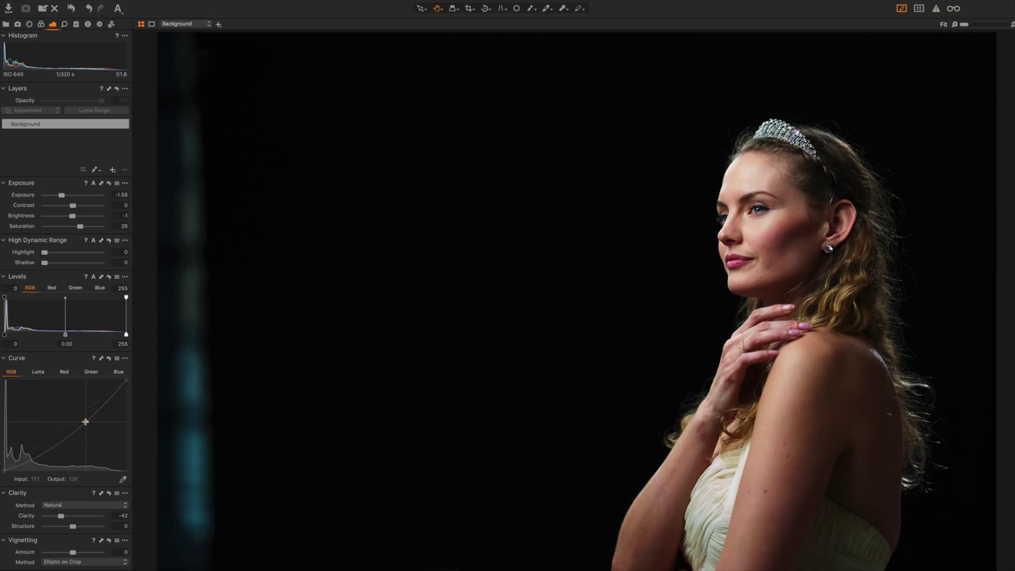
{"action": "left_click_drag", "start_coordinate": [85, 419], "coordinate": [76, 405]}
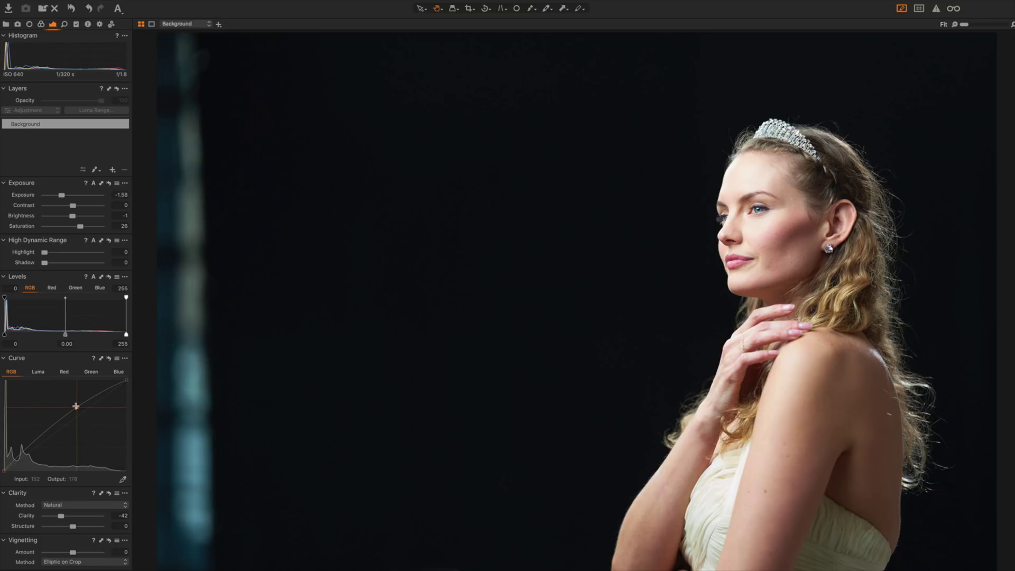
{"action": "left_click_drag", "start_coordinate": [77, 406], "coordinate": [78, 407]}
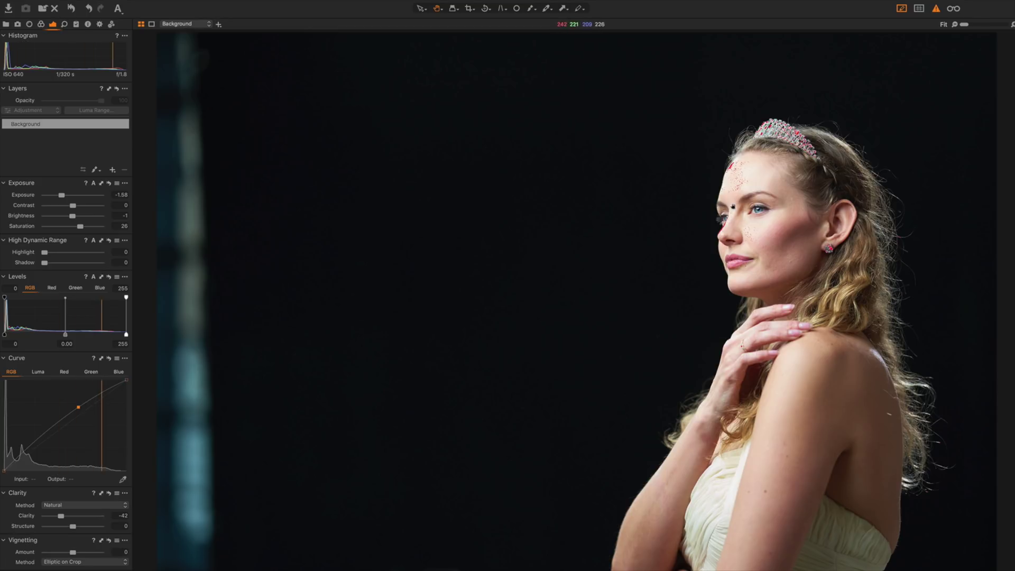
Check the face's clipping at 100%, pull the RGB curve point down to about input 177, output 154, and hide the exposure warning.
{"action": "left_click", "coordinate": [736, 208]}
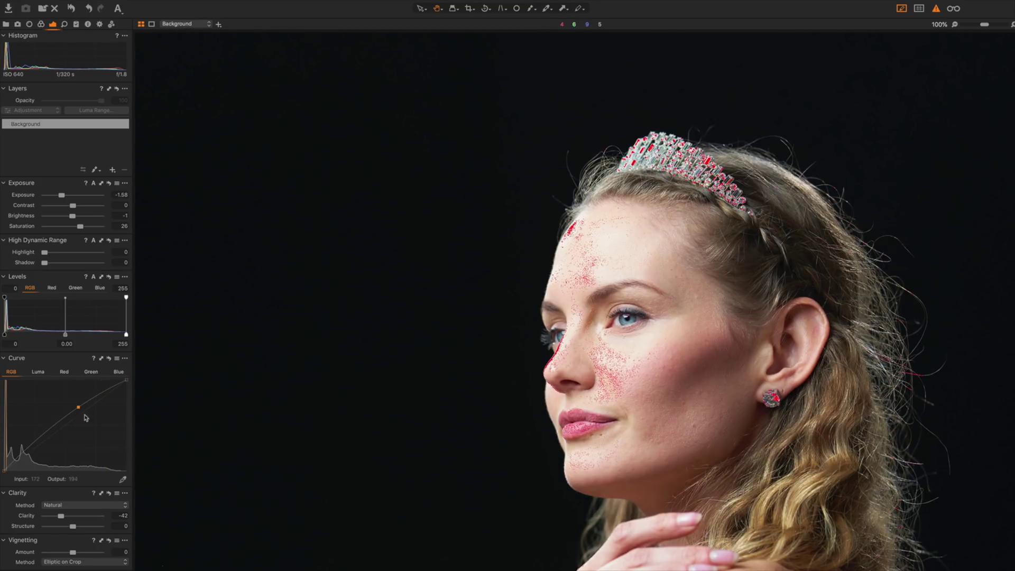
{"action": "left_click_drag", "start_coordinate": [79, 408], "coordinate": [86, 413]}
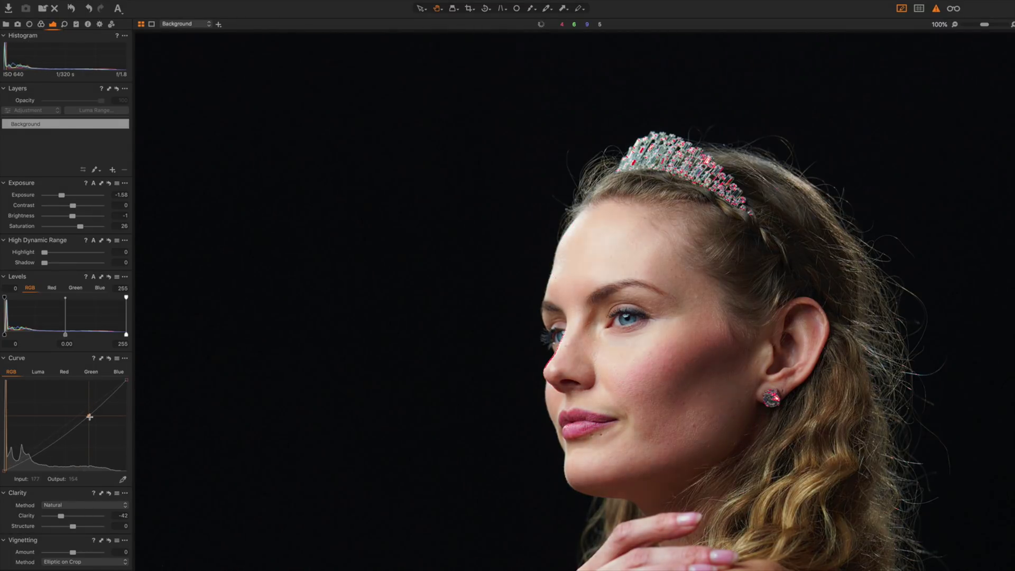
{"action": "left_click", "coordinate": [936, 9]}
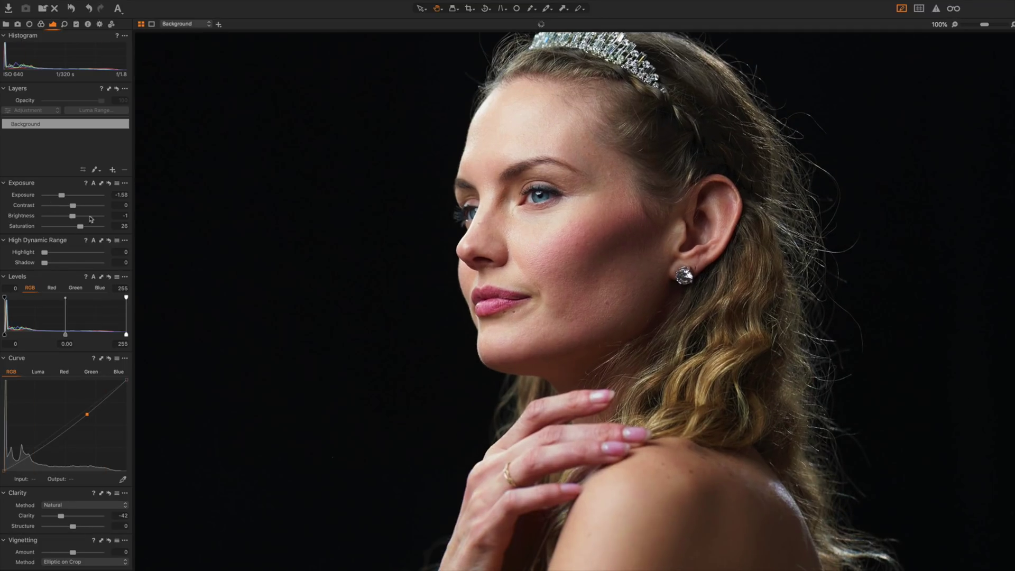
Try a desaturated look with a Saturation of -35 and view the whole portrait.
{"action": "left_click", "coordinate": [64, 227]}
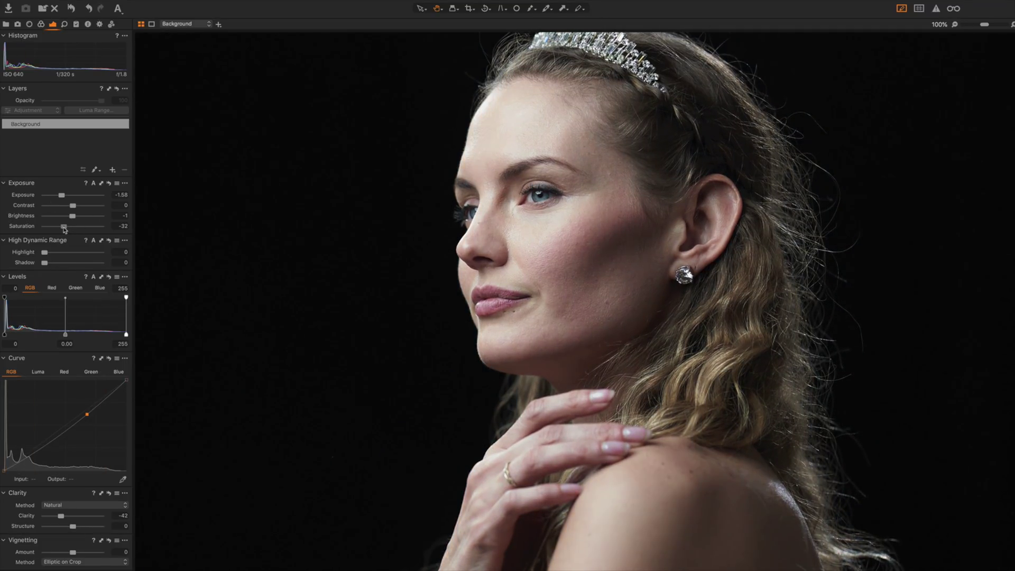
{"action": "left_click_drag", "start_coordinate": [64, 229], "coordinate": [63, 227]}
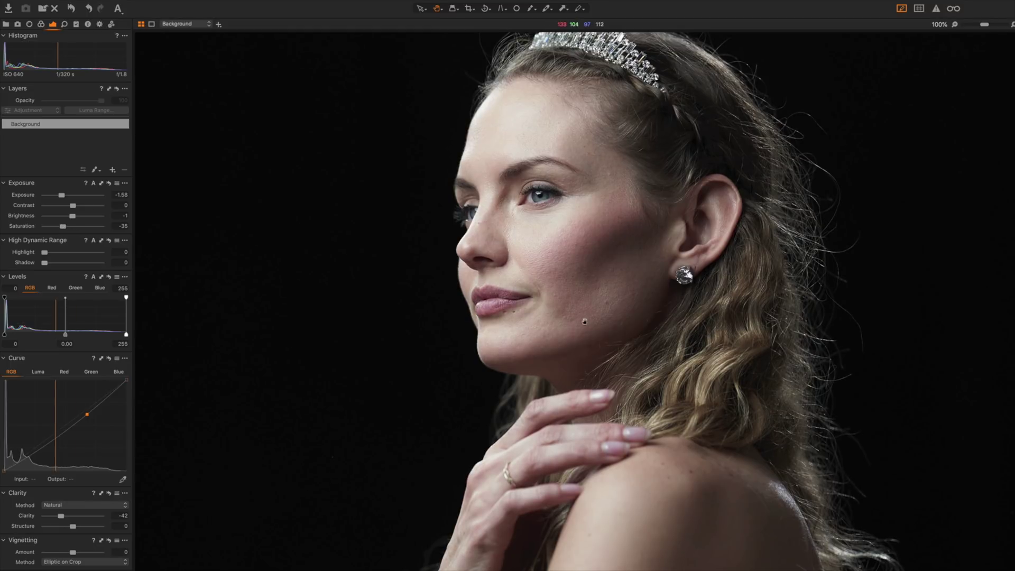
{"action": "left_click", "coordinate": [612, 259]}
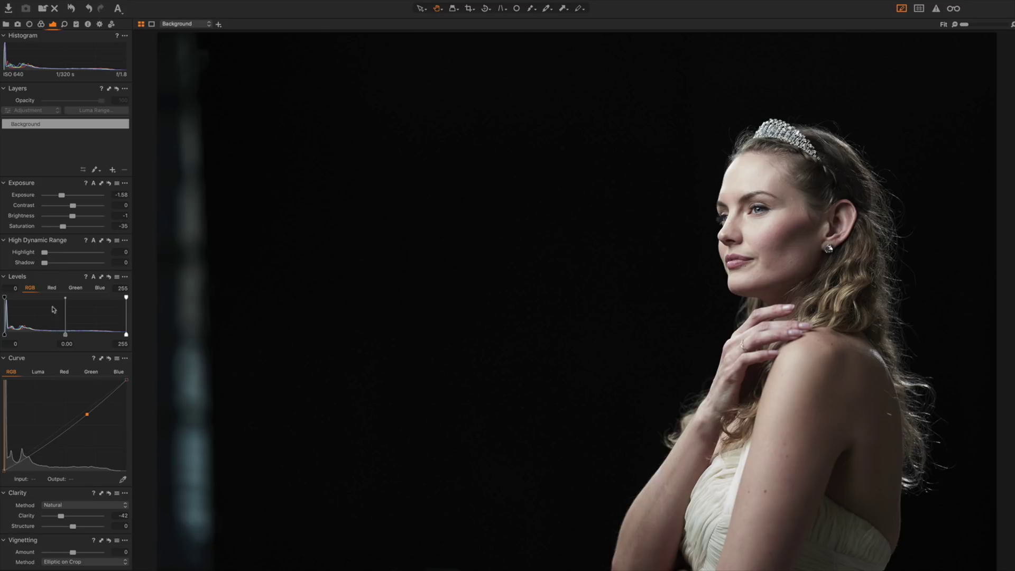
Pull the RGB curve point down to about input 167, output 134 and set the Saturation to about 11.
{"action": "left_click_drag", "start_coordinate": [85, 415], "coordinate": [85, 423]}
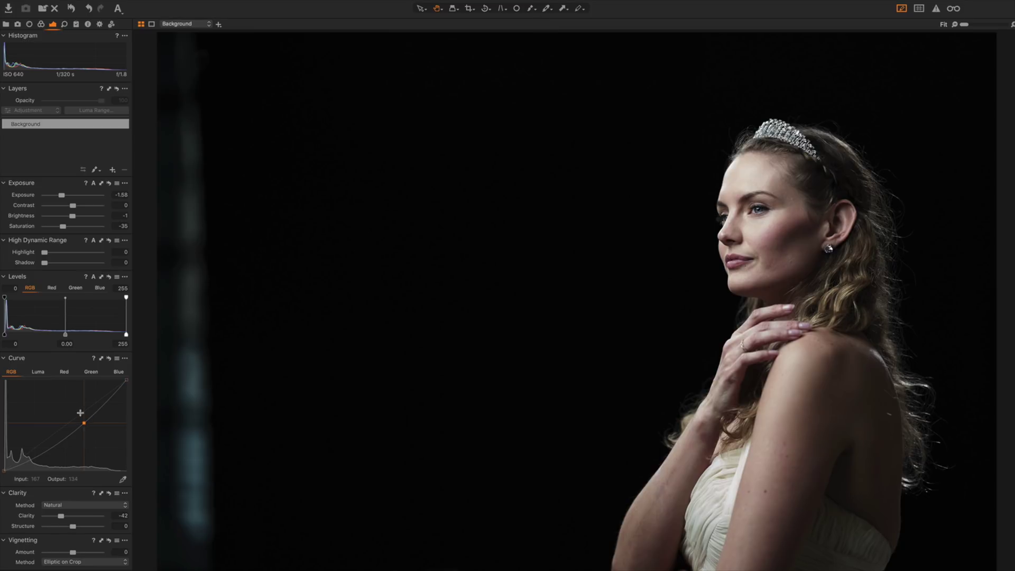
{"action": "left_click", "coordinate": [76, 227]}
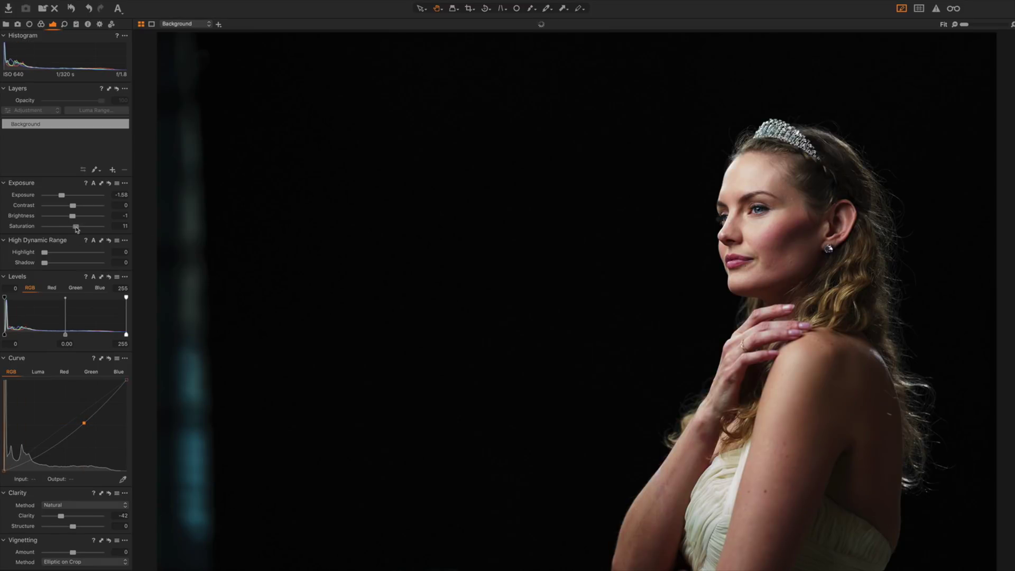
{"action": "left_click_drag", "start_coordinate": [79, 228], "coordinate": [76, 228]}
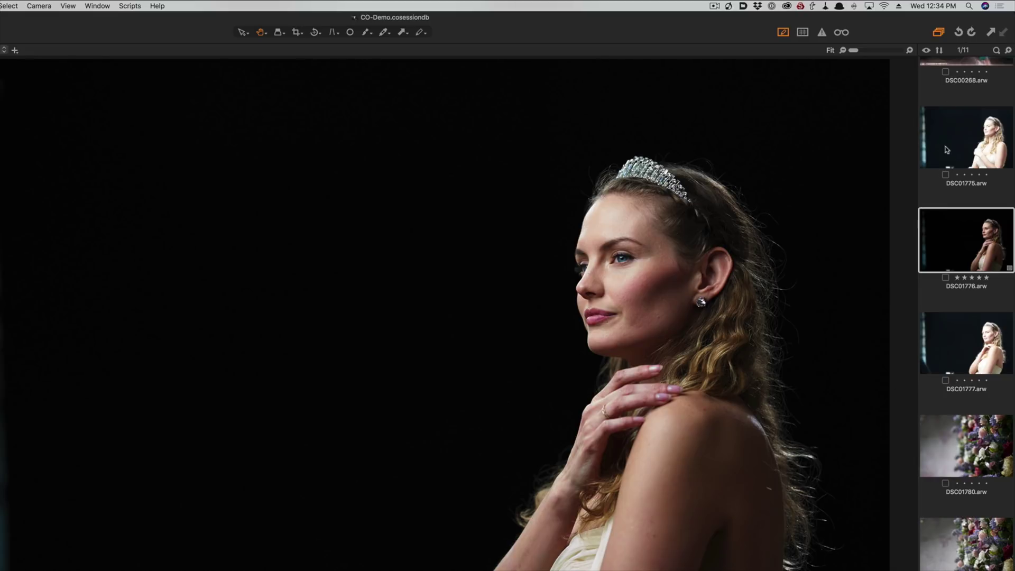
View the unedited portraits DSC01777.arw and DSC01775.arw, leaving DSC01777.arw selected.
{"action": "left_click", "coordinate": [954, 341]}
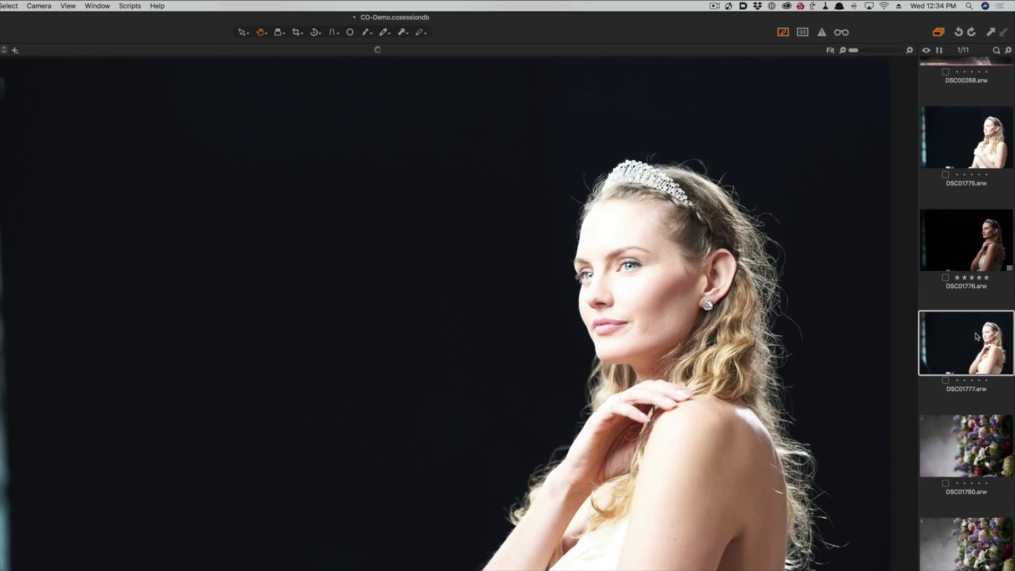
{"action": "left_click", "coordinate": [969, 148]}
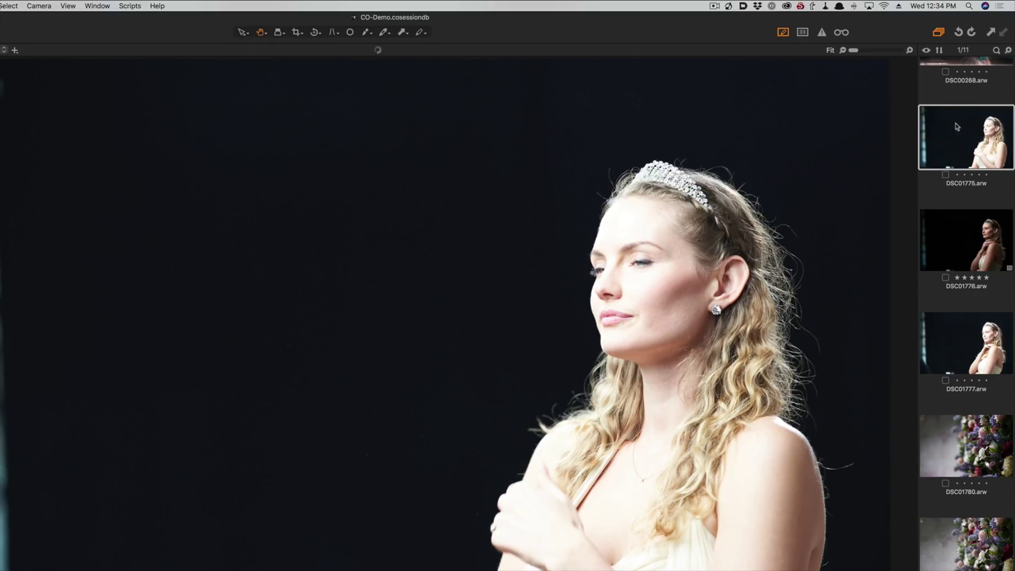
{"action": "left_click", "coordinate": [959, 342]}
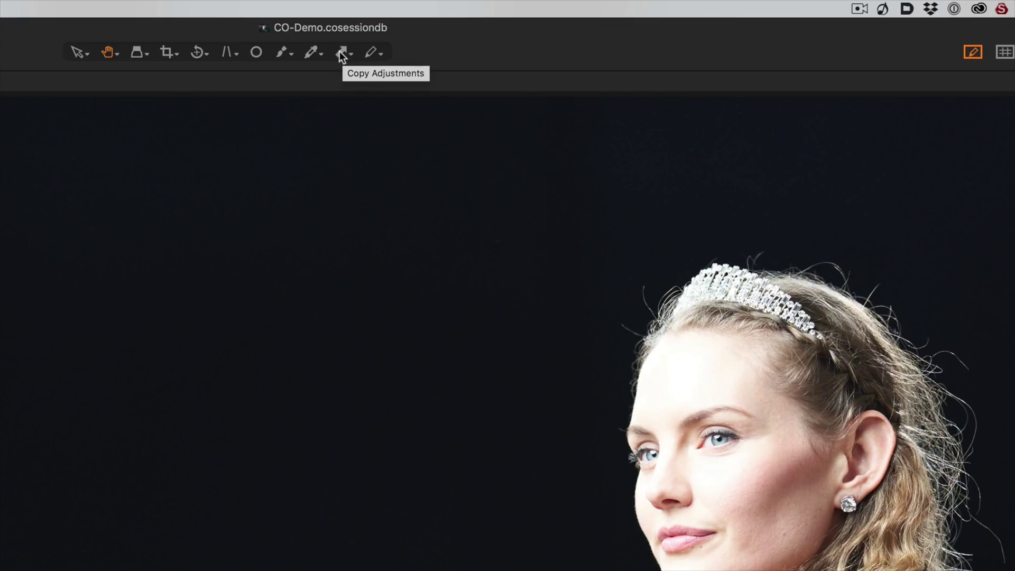
Copy the adjustments from the edited portrait DSC01776.arw with the Copy Adjustments tool and apply them to DSC01777.arw.
{"action": "left_click", "coordinate": [341, 53]}
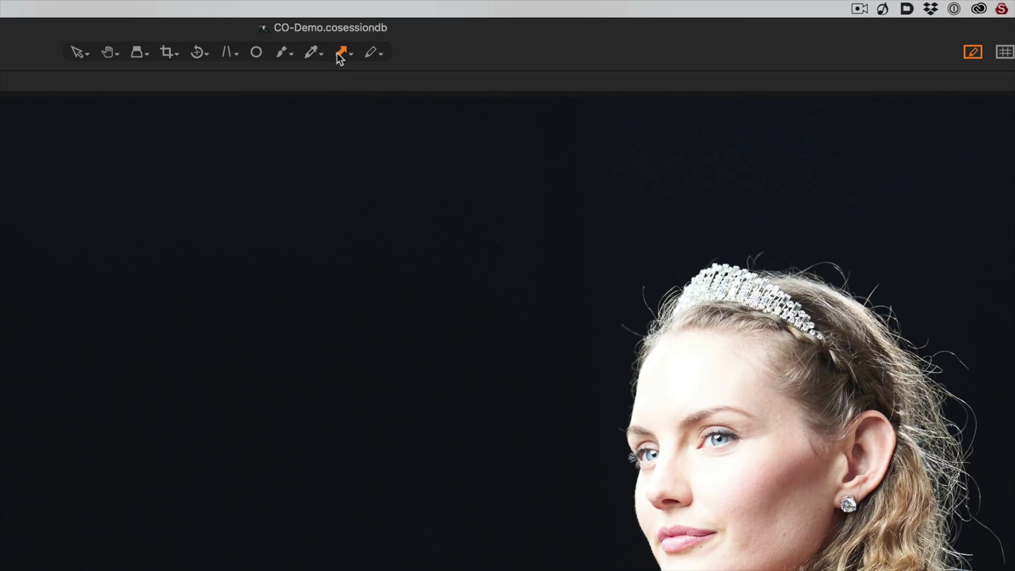
{"action": "left_click", "coordinate": [352, 54]}
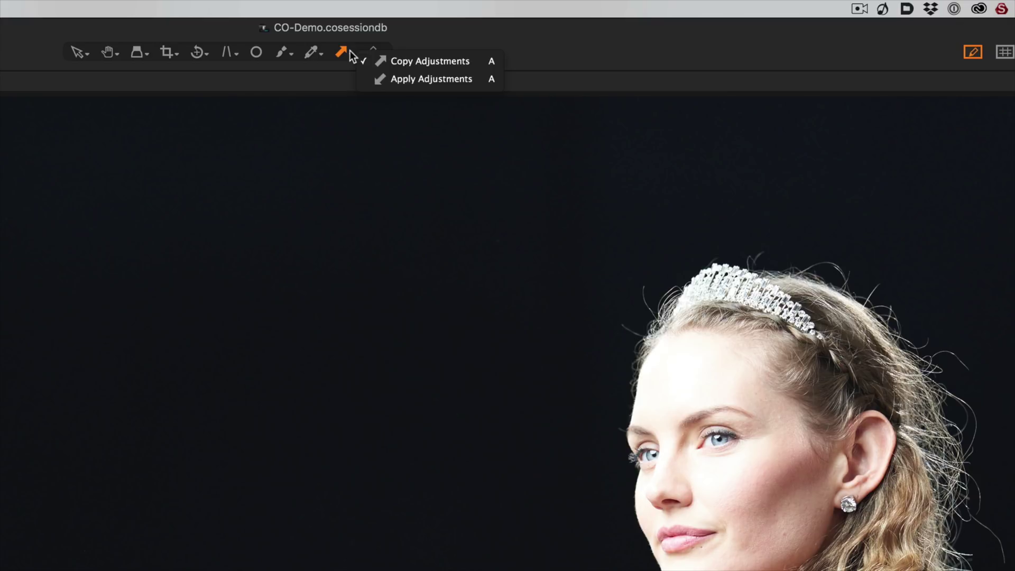
{"action": "left_click", "coordinate": [396, 59]}
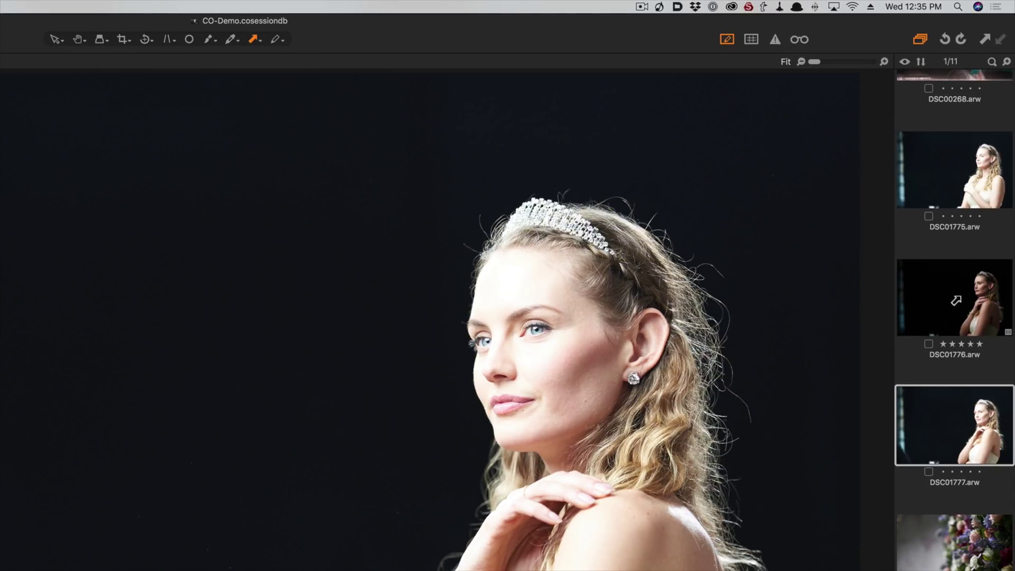
{"action": "key", "text": "super+shift+c"}
{"action": "left_click", "coordinate": [937, 441]}
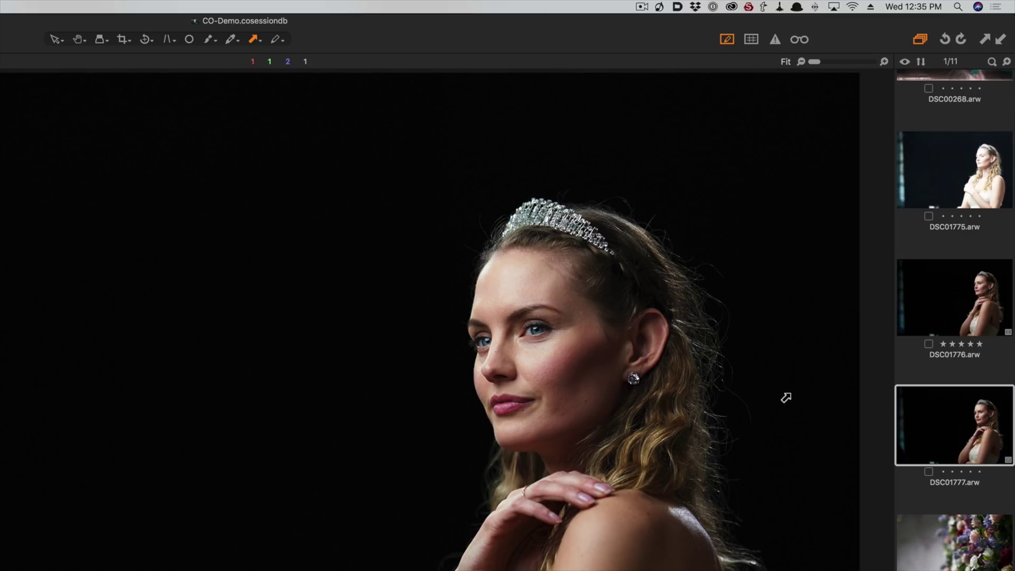
Switch back to the Select tool and compare the adjusted portraits DSC01776.arw and DSC01777.arw by alternating between them.
{"action": "key", "text": "v"}
{"action": "left_click", "coordinate": [925, 317]}
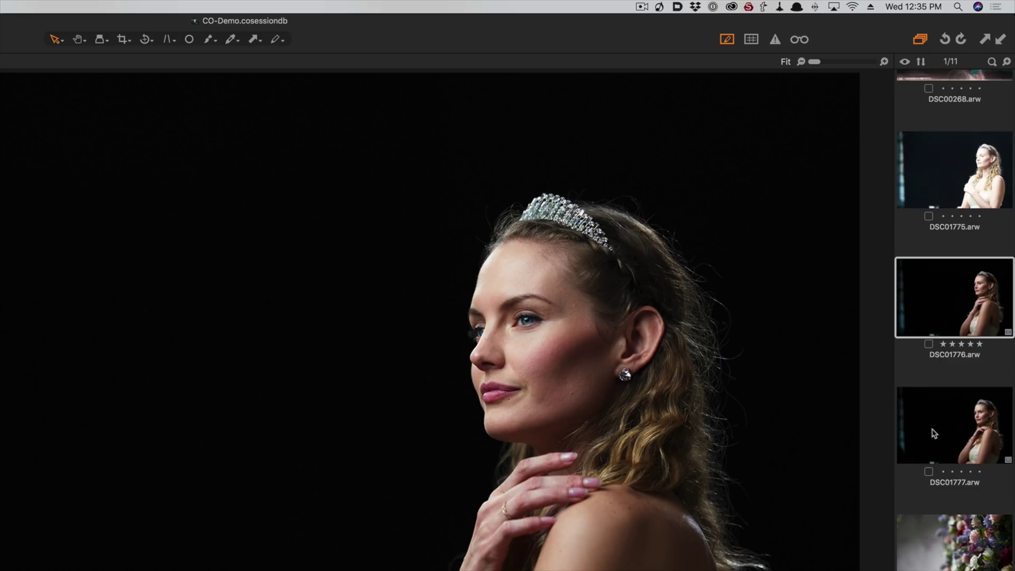
{"action": "left_click", "coordinate": [928, 429]}
{"action": "key", "text": "Up"}
{"action": "key", "text": "Down"}
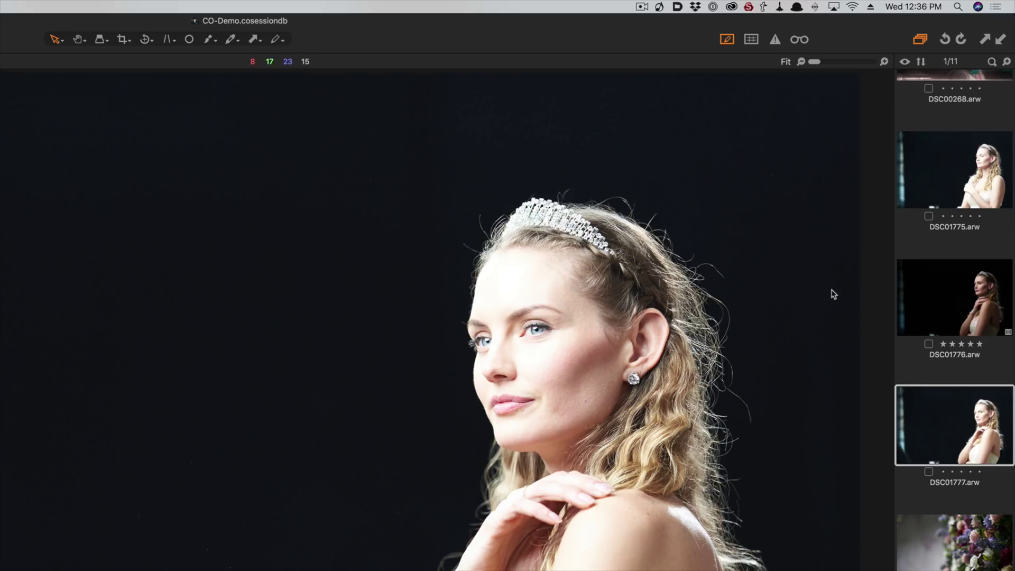
Take the edited portrait DSC01776.arw as the source and select DSC01775.arw and DSC01777.arw together as targets for its adjustments.
{"action": "left_click", "coordinate": [941, 309]}
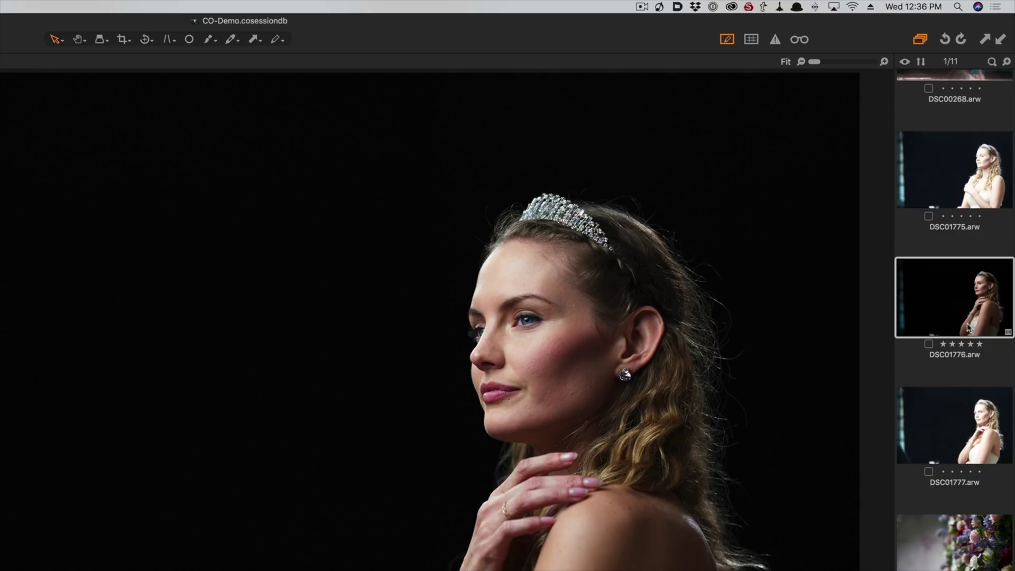
{"action": "left_click", "coordinate": [957, 177]}
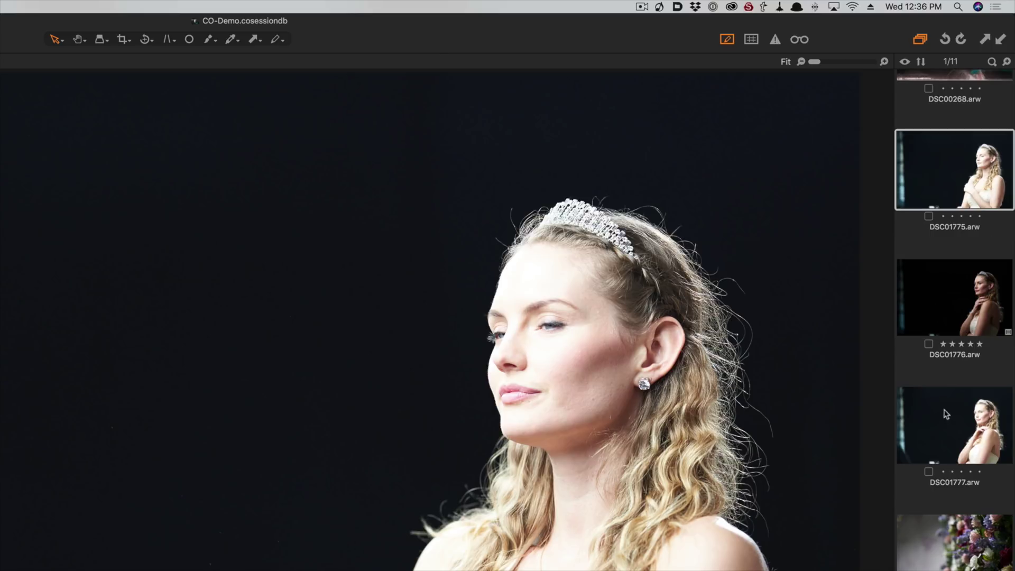
{"action": "left_click", "coordinate": [946, 414], "text": "super"}
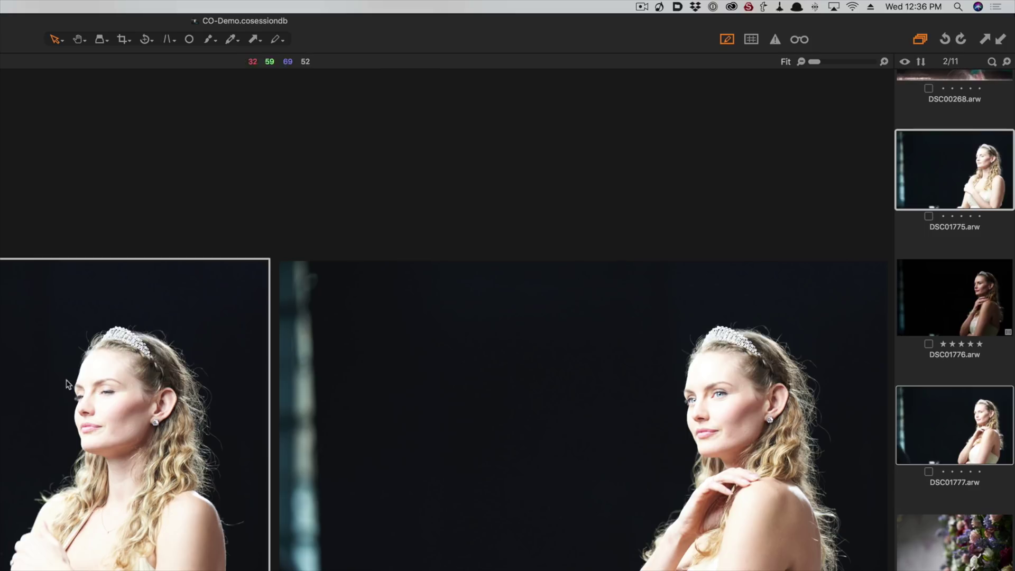